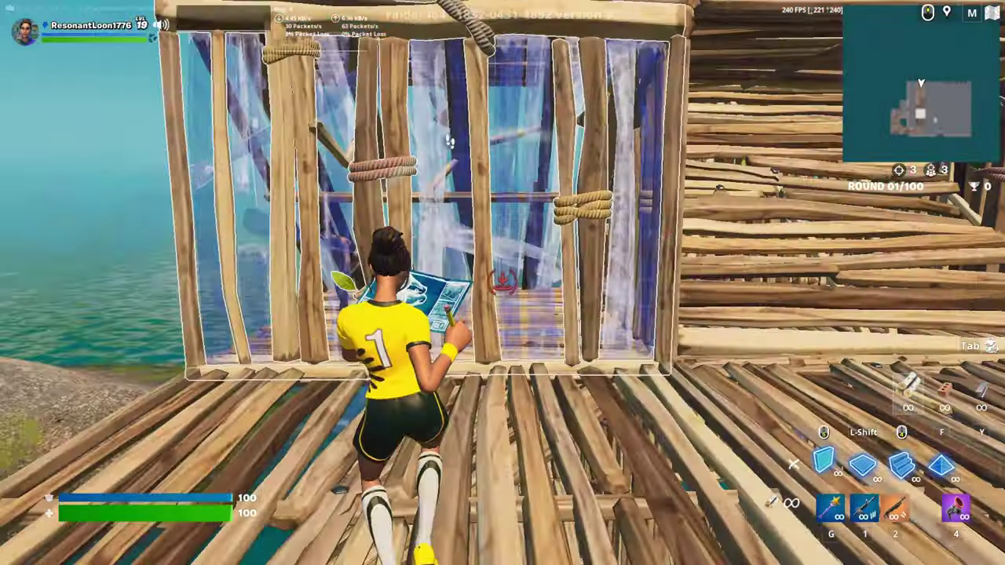
left_click(503, 283)
key("shift")
left_click(502, 283)
left_click(502, 282)
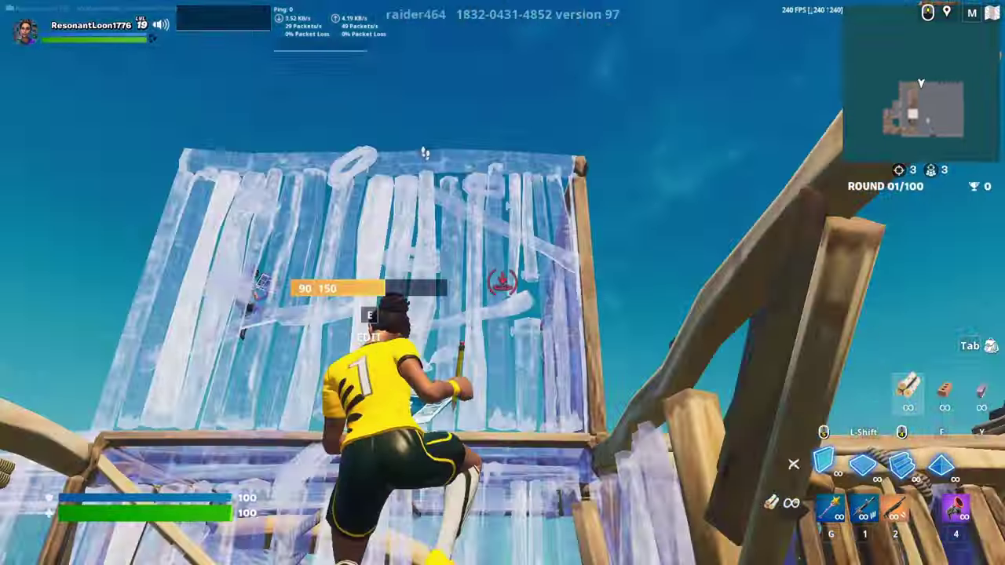
key("g")
key("shift")
left_click(503, 282)
left_click(502, 282)
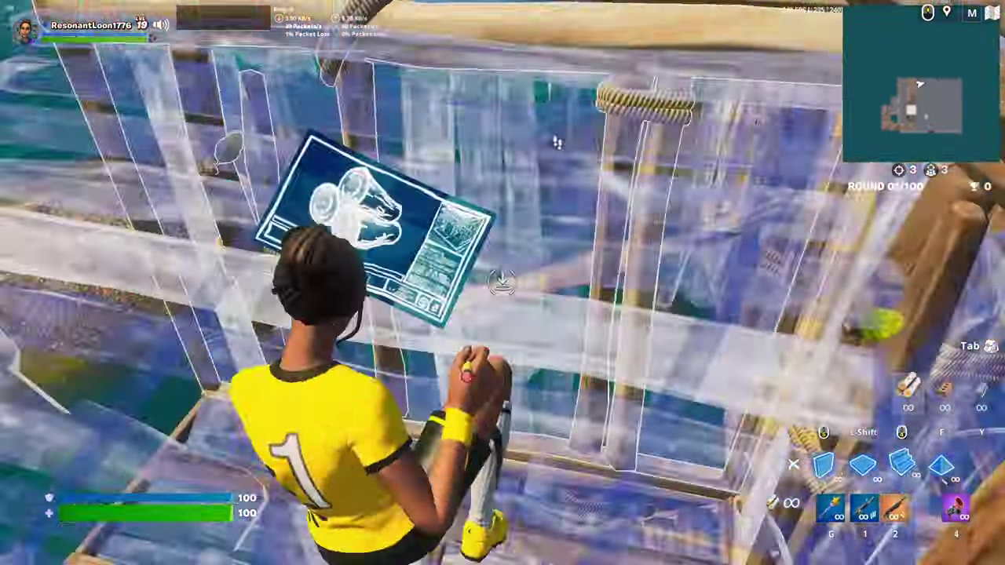
key("g")
key("e")
key("e")
key("shift")
left_click(502, 282)
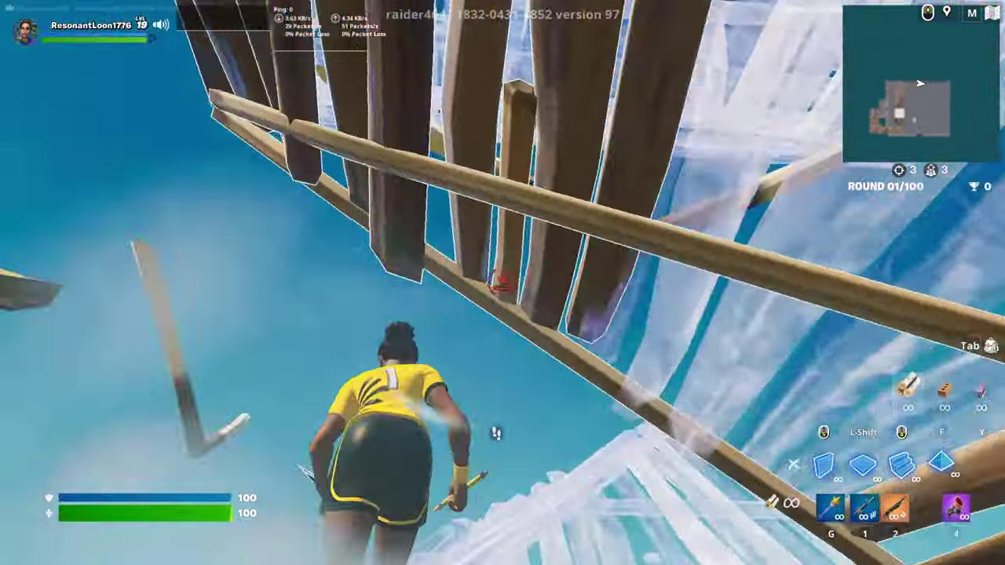
key("f")
left_click(502, 283)
left_click(503, 283)
key("shift")
left_click(503, 283)
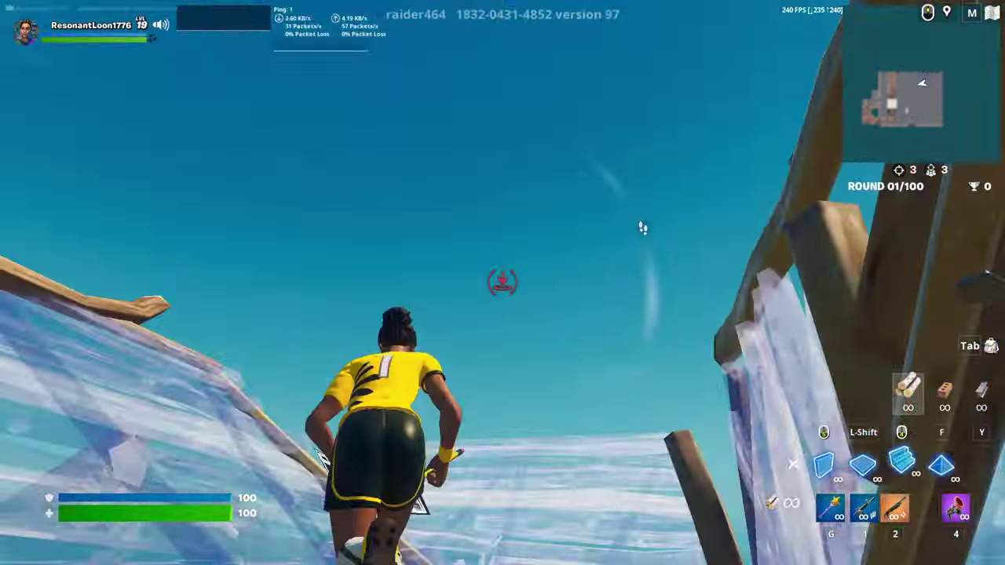
left_click(502, 283)
left_click(502, 282)
key("shift")
left_click(502, 283)
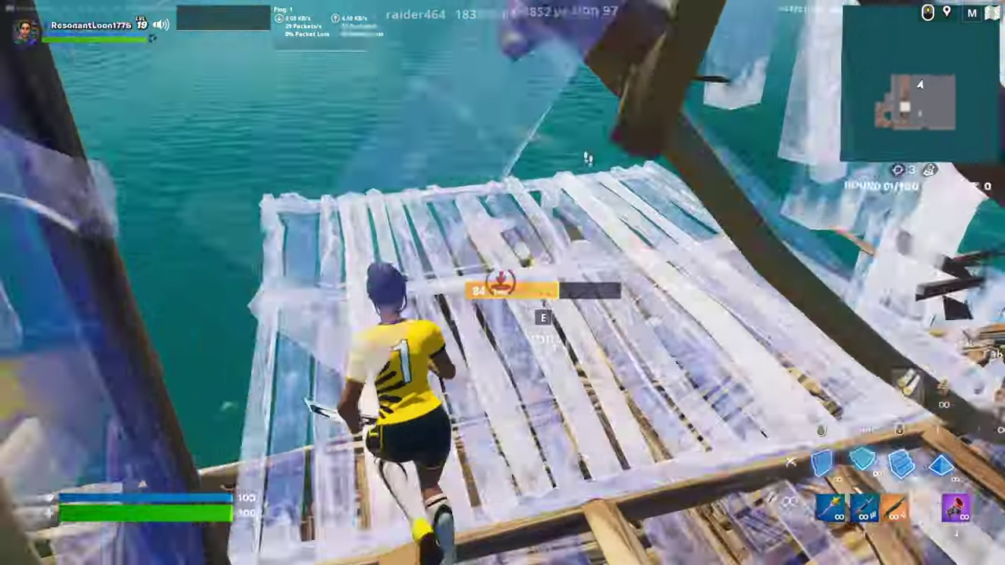
left_click(503, 283)
key("2")
left_click(502, 283)
key("shift")
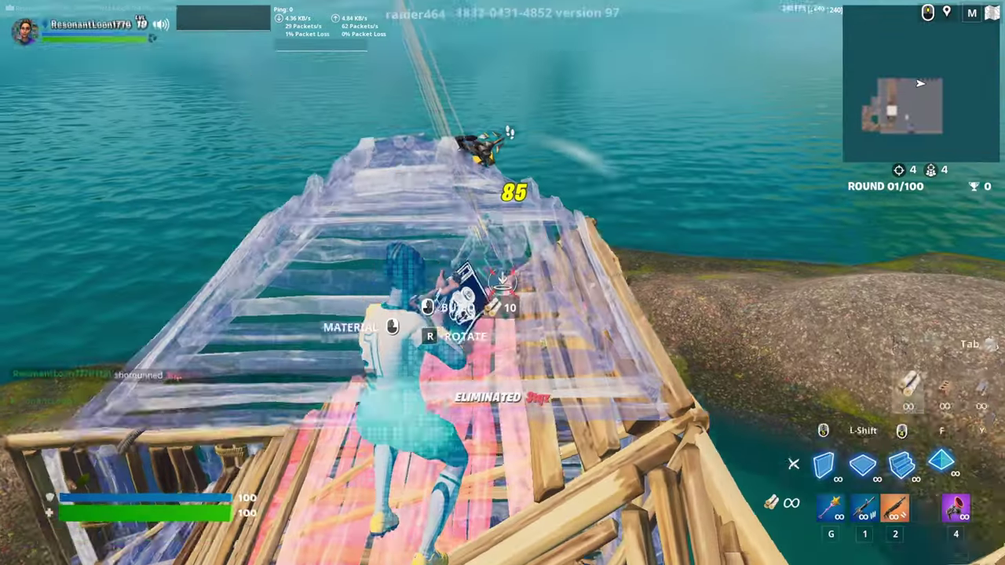
left_click(502, 283)
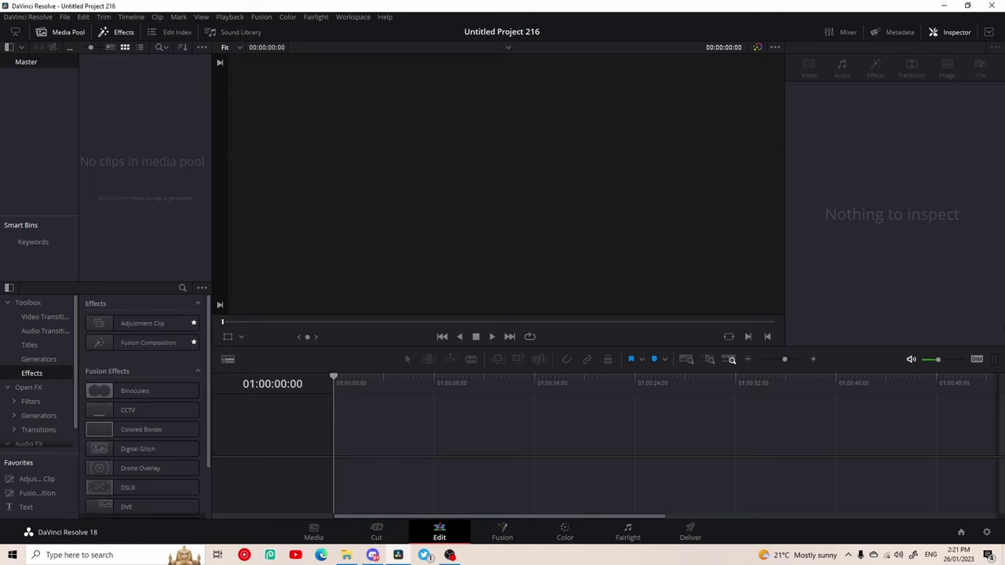
- Set the project's timeline resolution to a custom size of 2560 x 1440
left_click(987, 532)
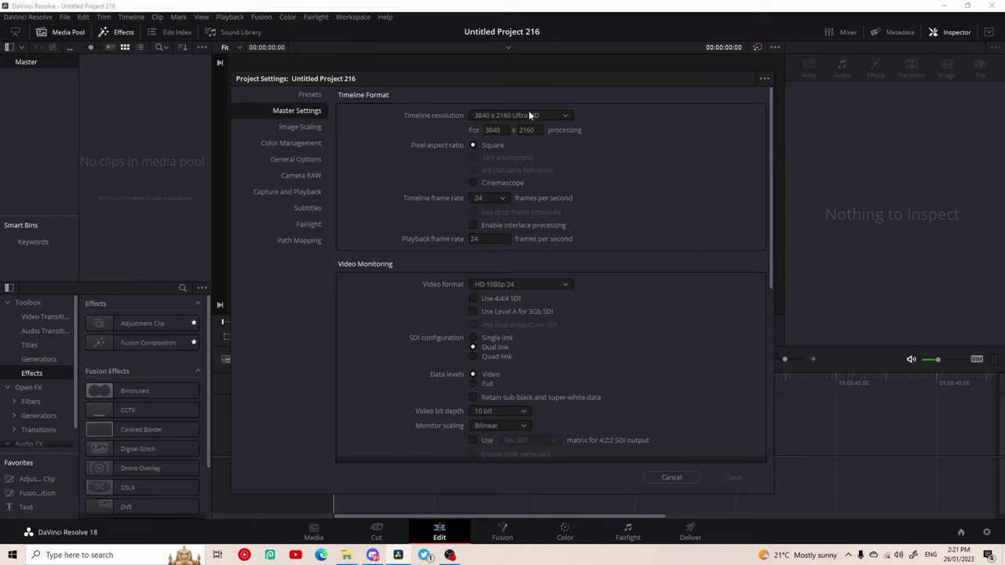
left_click(529, 115)
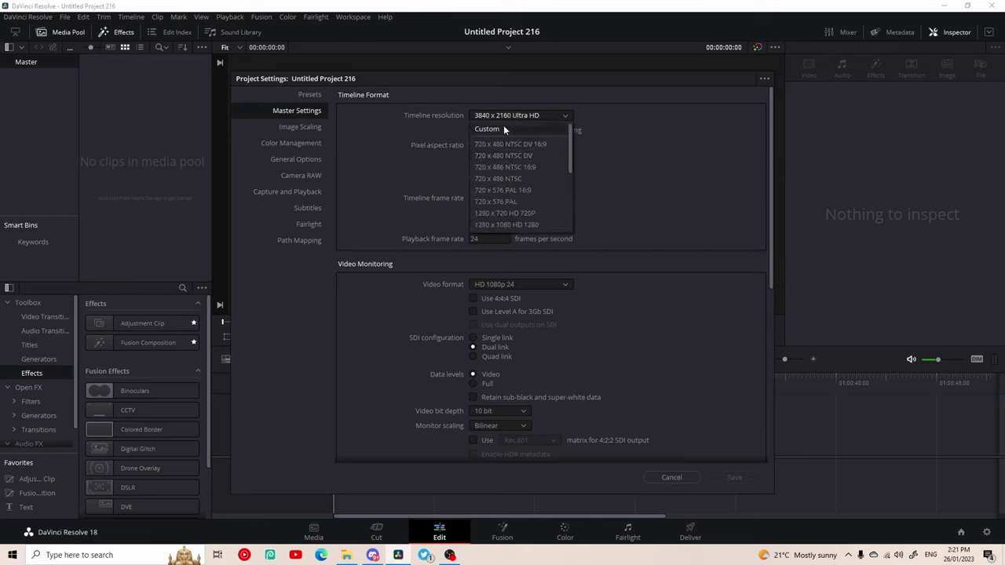
left_click(504, 125)
left_click(488, 129)
key("BackSpace")
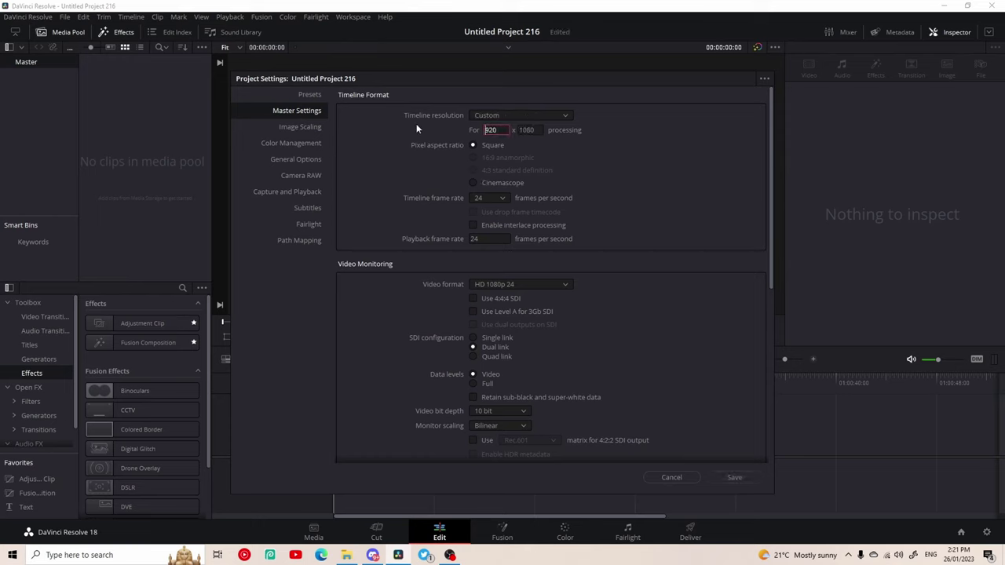
key("Delete")
key("Delete")
key("Delete")
type("2560")
key("Tab")
type("1440")
left_click(731, 270)
- Set the timeline frame rate to 30 frames per second and save the project settings
left_click(496, 202)
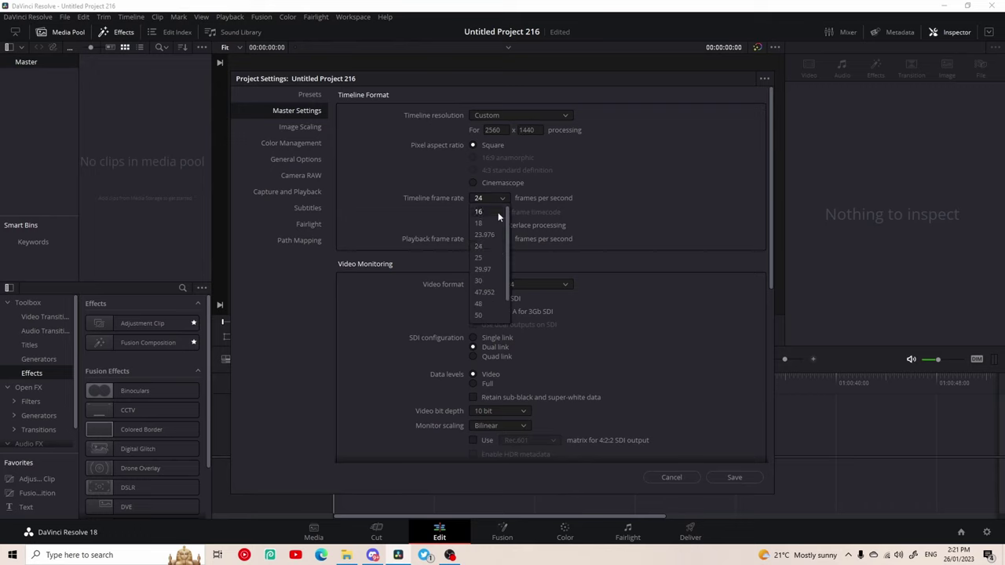
left_click(493, 269)
scroll(649, 436, "down", 5)
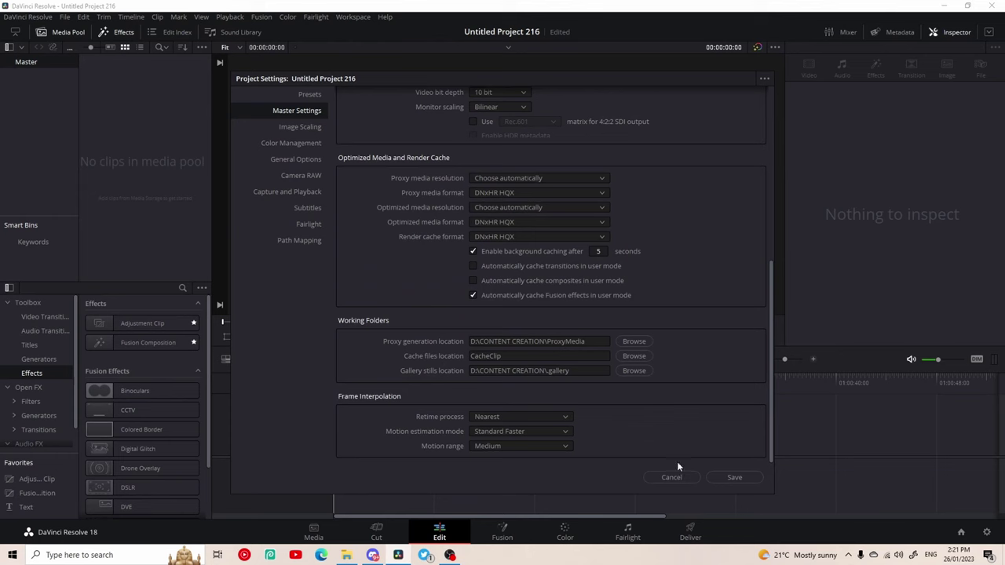
left_click(734, 479)
left_click(596, 313)
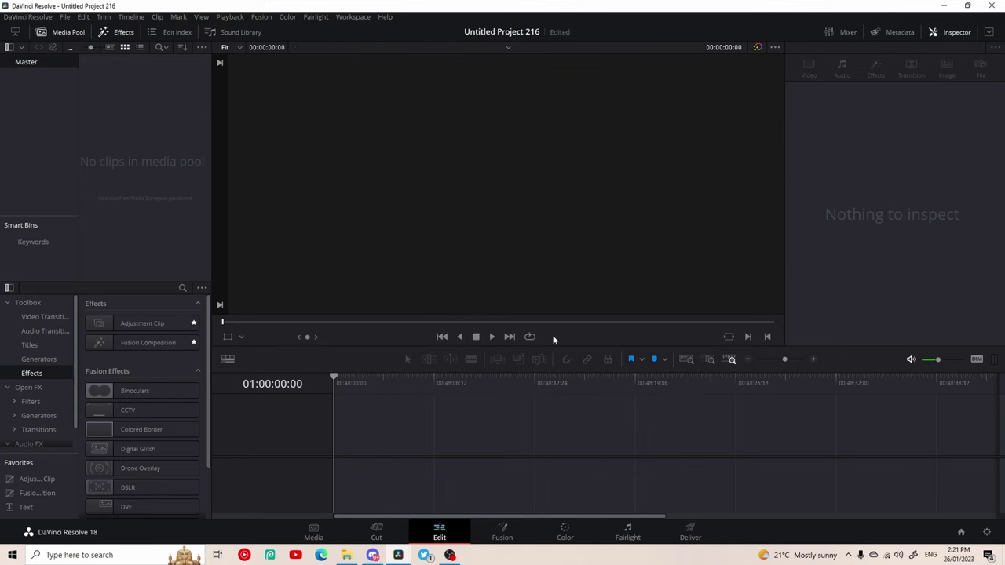
left_click(350, 559)
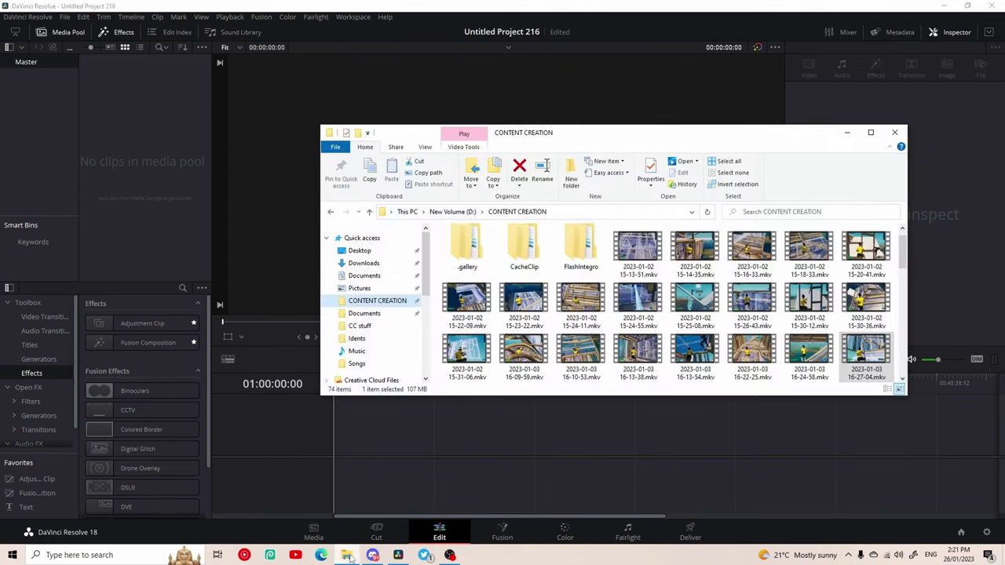
left_click_drag(862, 351, 141, 174)
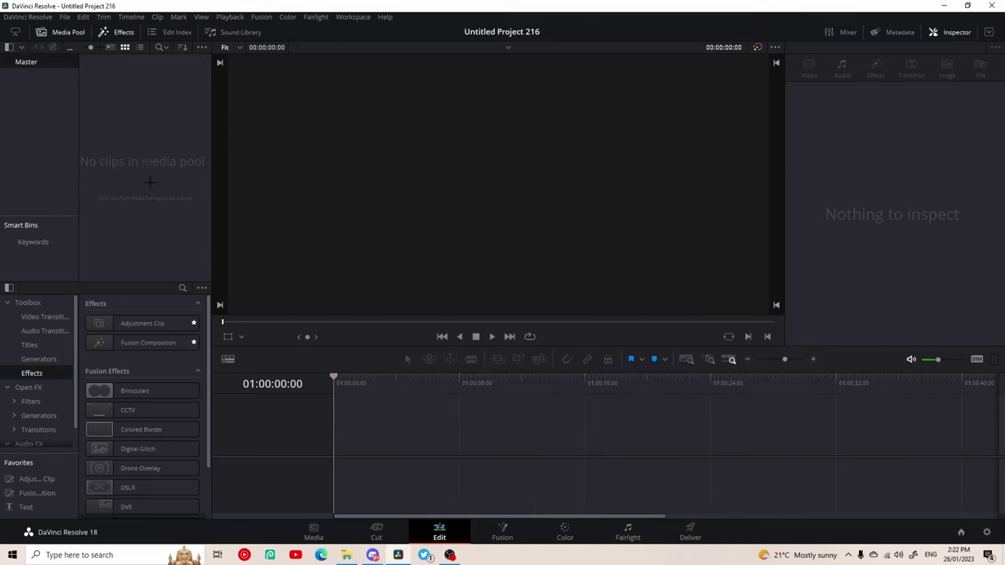
left_click(525, 325)
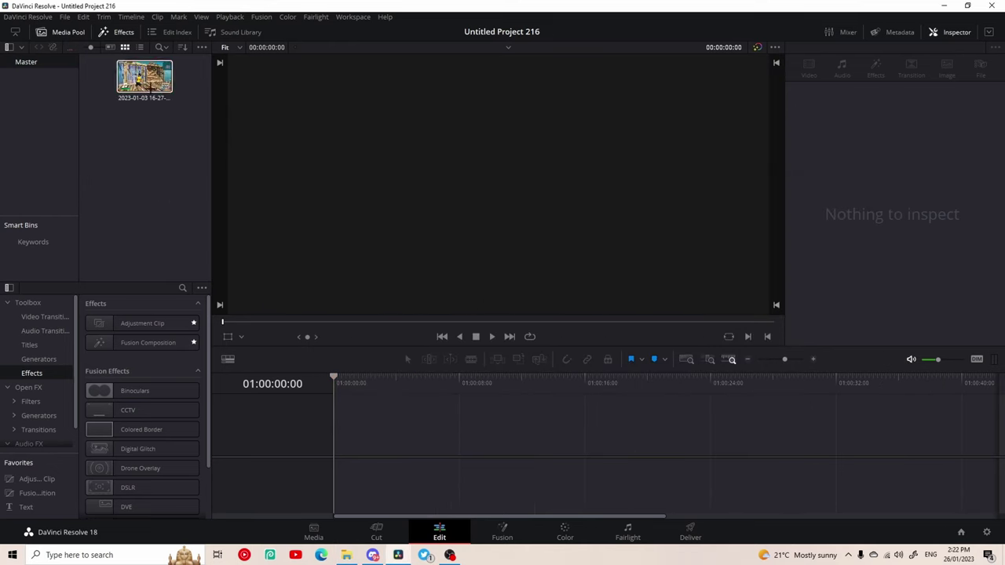
left_click_drag(146, 81, 421, 449)
- Unlink and delete the gameplay clip's audio, and move the remaining video to the start of the timeline
right_click(490, 452)
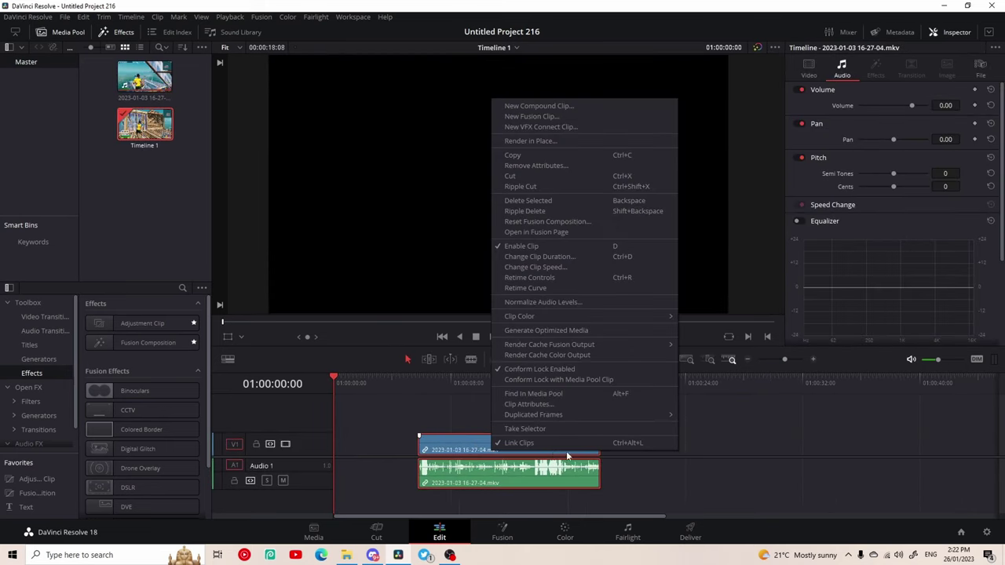
left_click(518, 448)
left_click(743, 479)
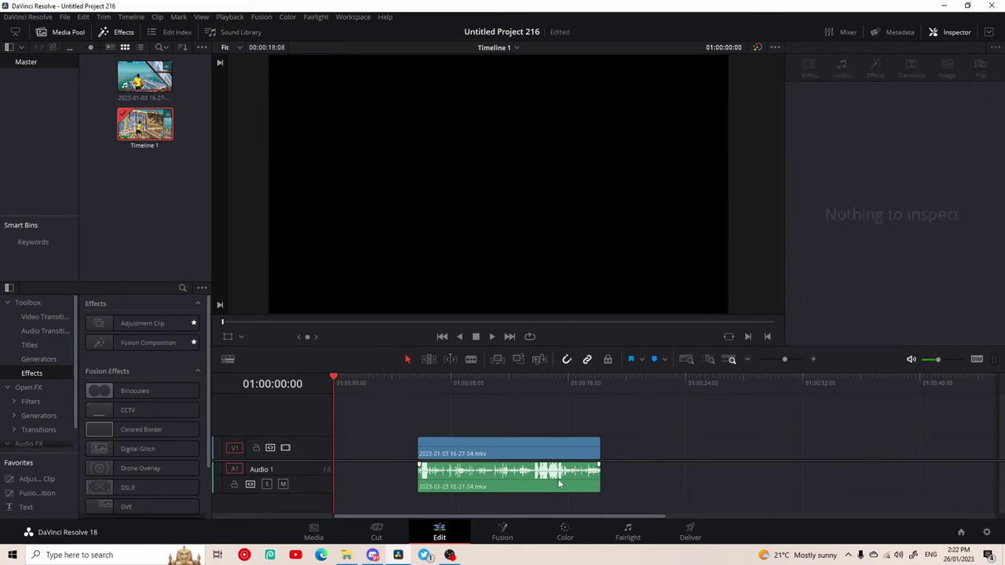
left_click(544, 482)
key("Delete")
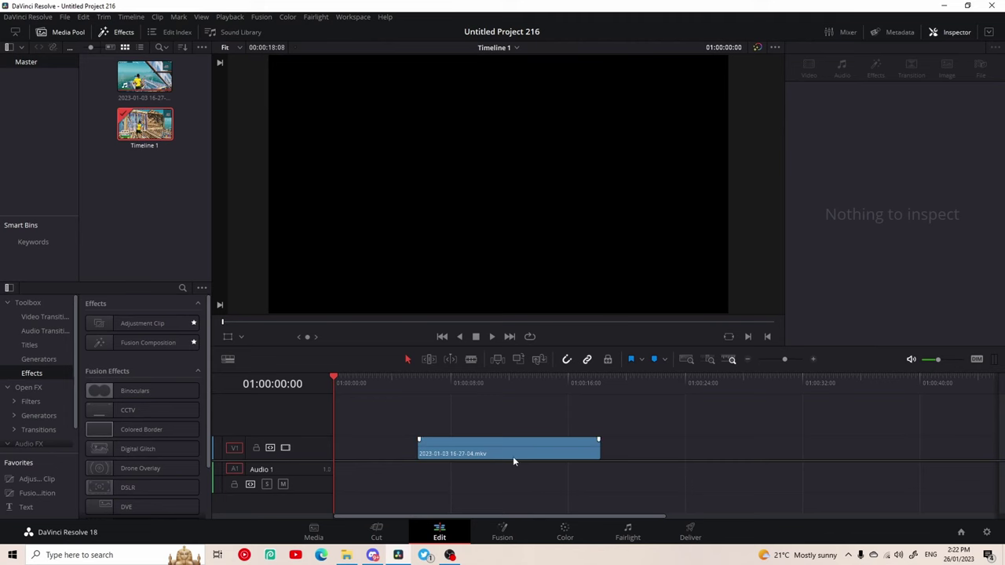
left_click_drag(513, 456, 428, 456)
- Add 404vincent - Bruce Wayne.mp3 from the desktop's Songs folder to the first audio track, starting at the timeline's beginning
left_click(355, 515)
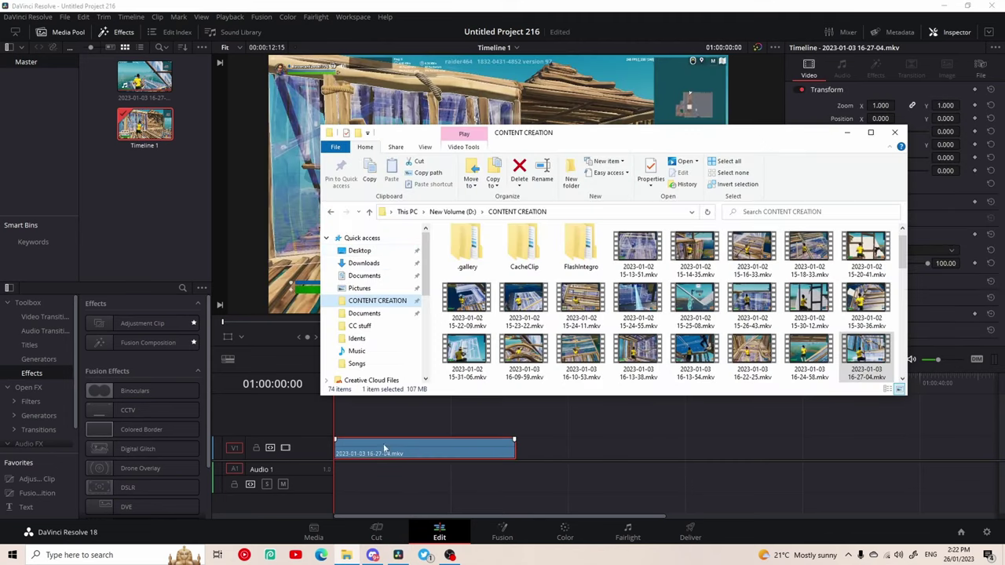
left_click(360, 250)
left_click(364, 263)
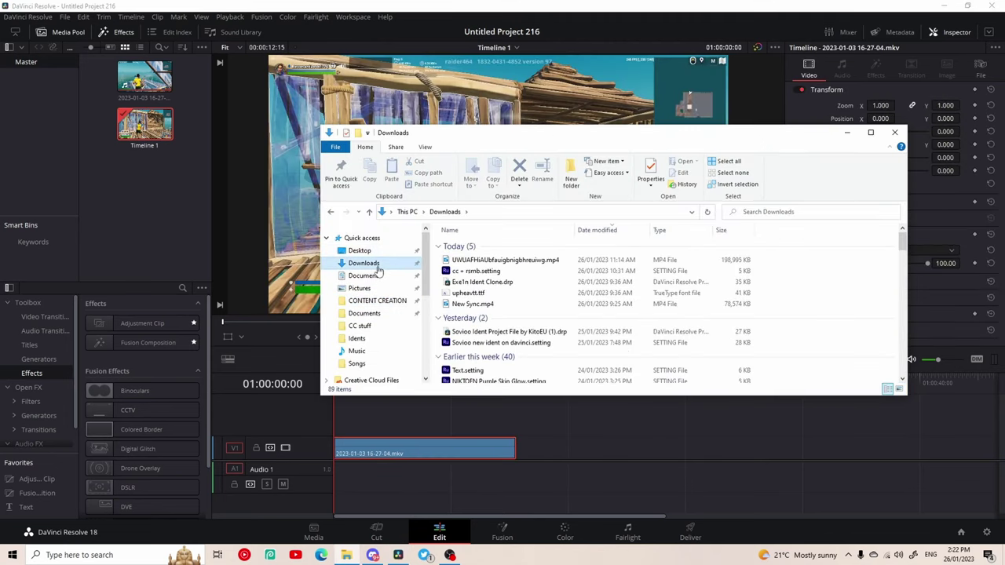
left_click(372, 253)
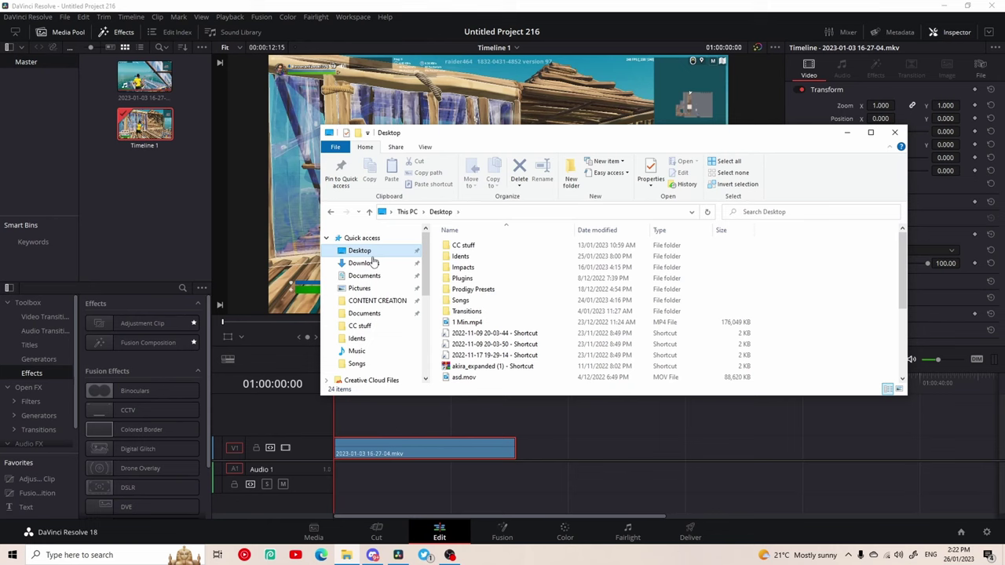
double_click(496, 301)
left_click_drag(481, 245, 464, 452)
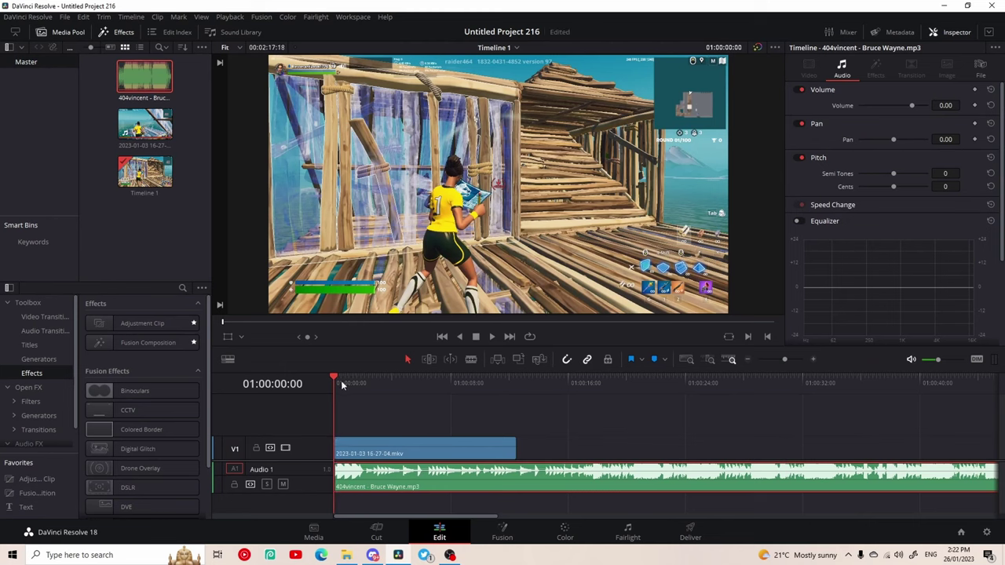
- Play the song from the end of the gameplay clip and adjust the monitoring volume
left_click_drag(341, 385, 516, 383)
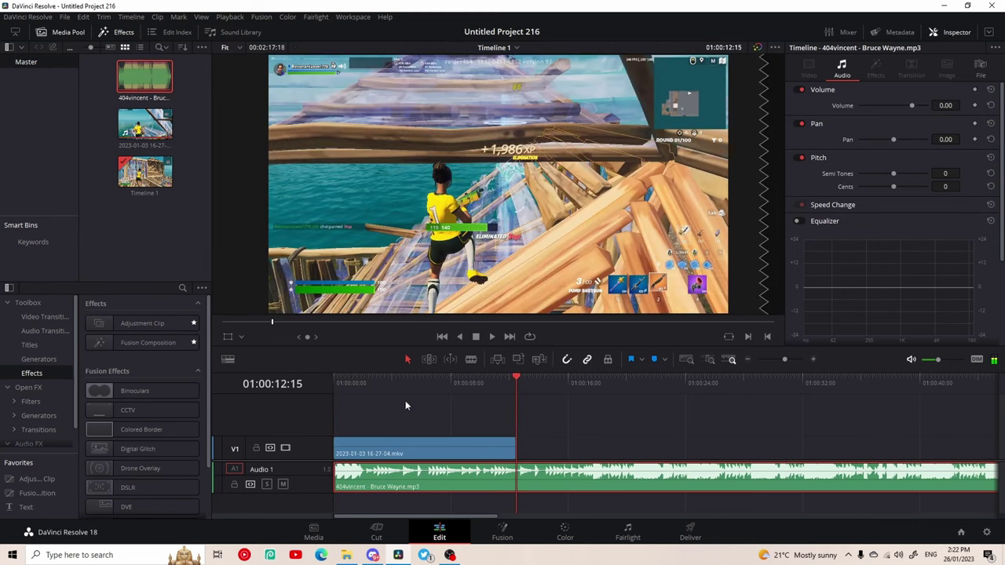
mouse_move(942, 359)
left_click(798, 430)
key("space")
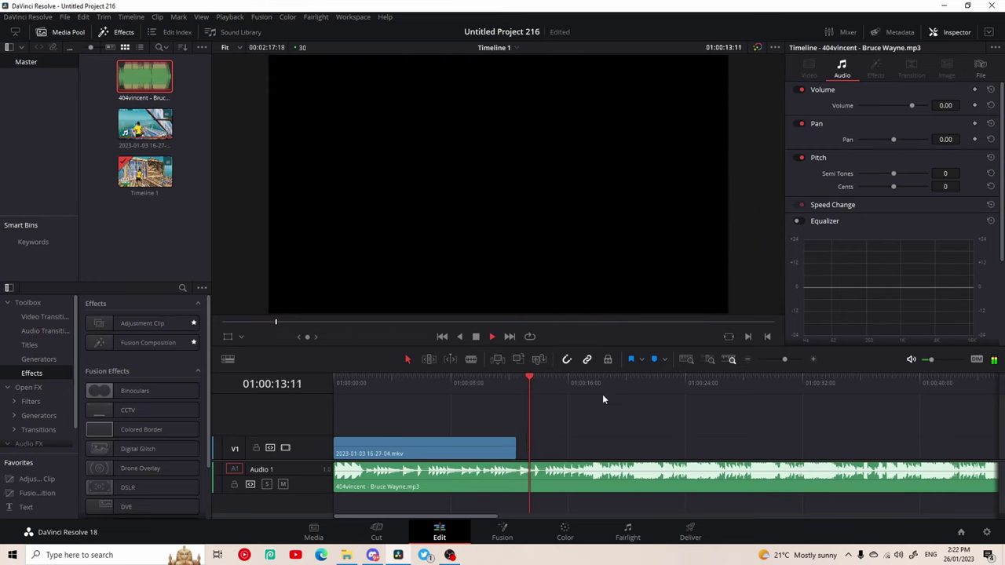
left_click_drag(932, 363, 945, 363)
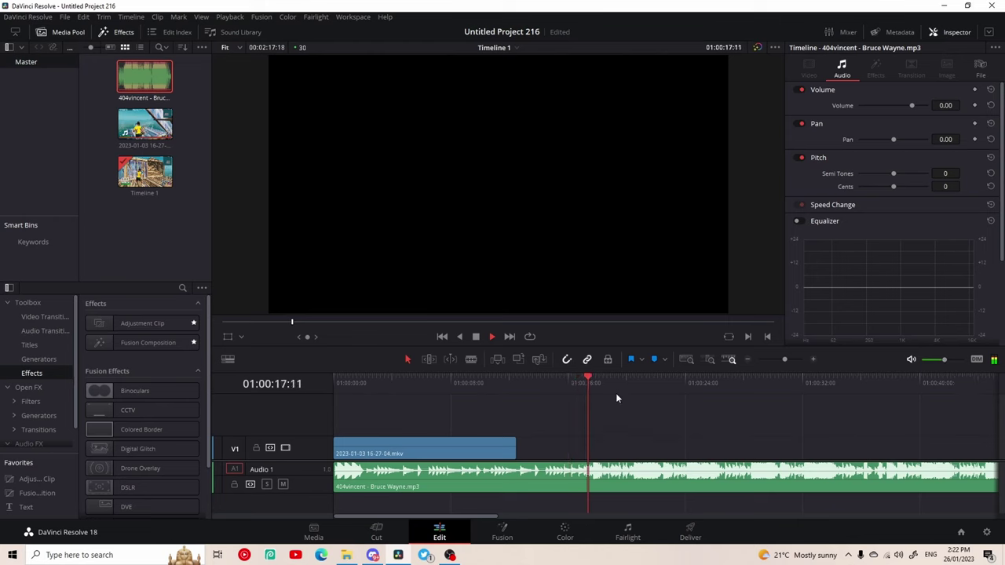
- Stop playback at 01:00:17:22 and add a marker to the song clip there
left_click(594, 401)
left_click(618, 489)
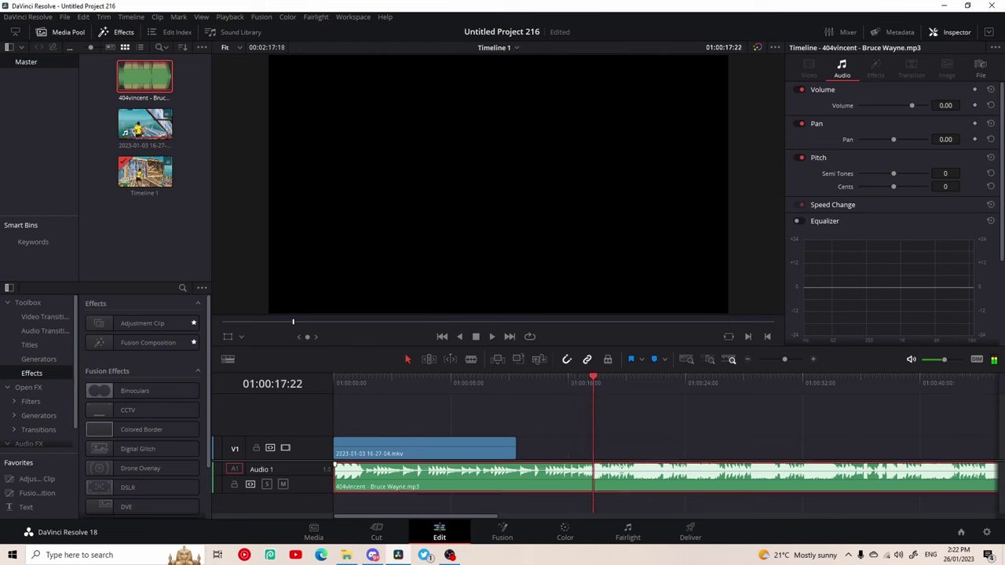
key("m")
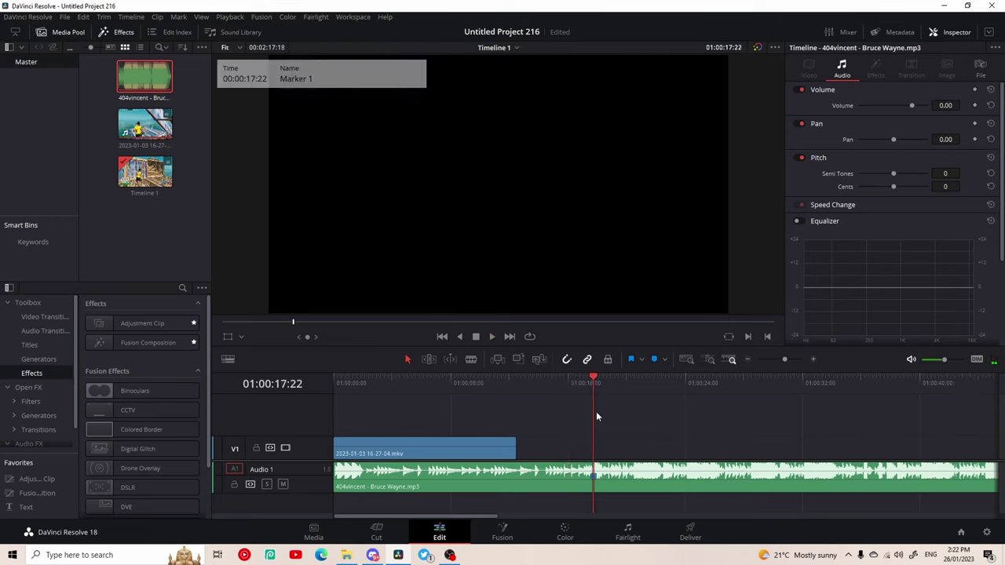
- Add a second marker to the song clip at 01:00:15:22
mouse_move(592, 392)
left_mouse_down()
mouse_move(549, 412)
mouse_move(564, 415)
left_mouse_up()
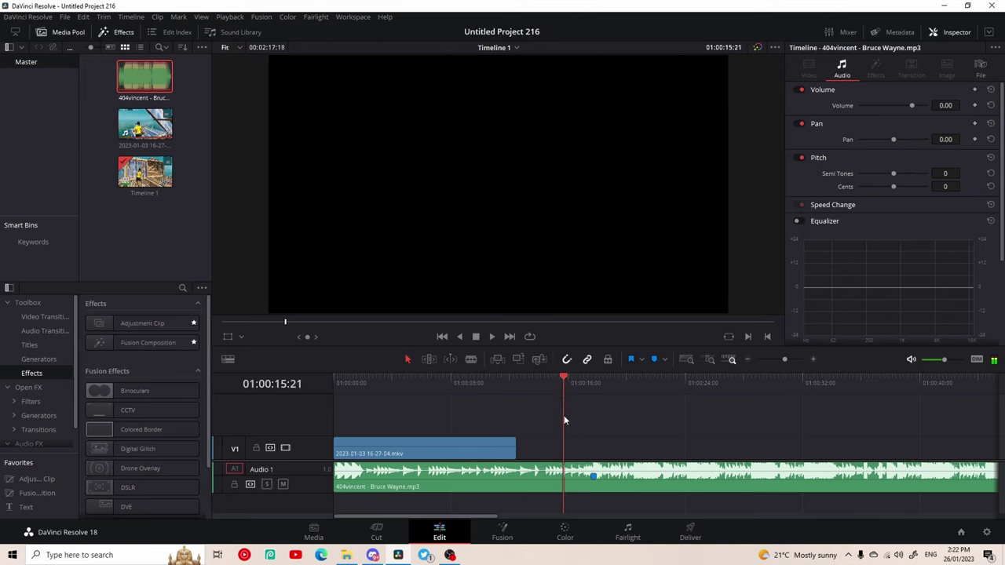
left_click(641, 480)
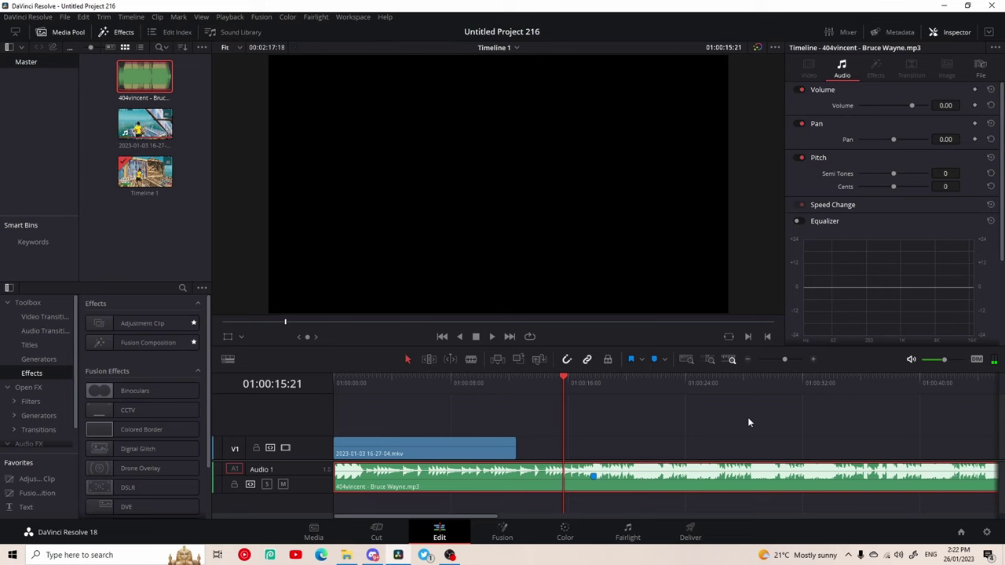
left_click(814, 360)
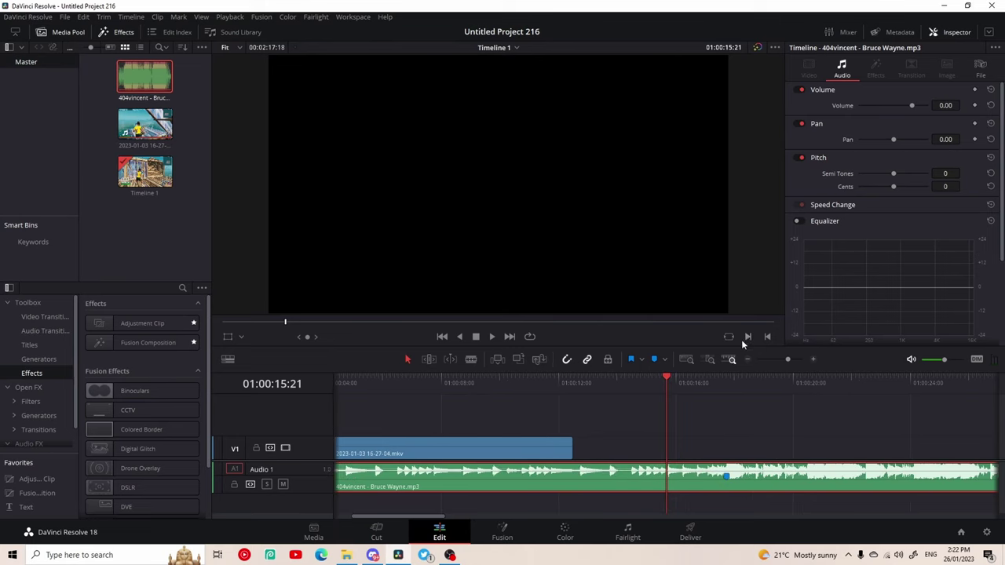
key("Right")
key("m")
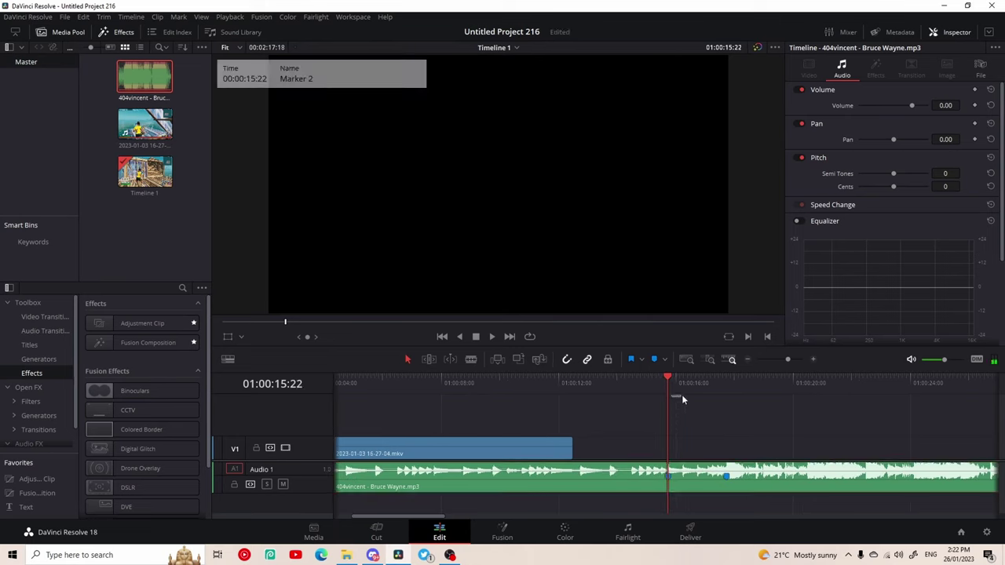
- Add three evenly spaced beat markers to the song between 01:00:15:22 and 01:00:17:22, including one at 01:00:16:23, and play the section from 01:00:14:25
left_click_drag(680, 384, 702, 407)
key("m")
key("Left")
key("m")
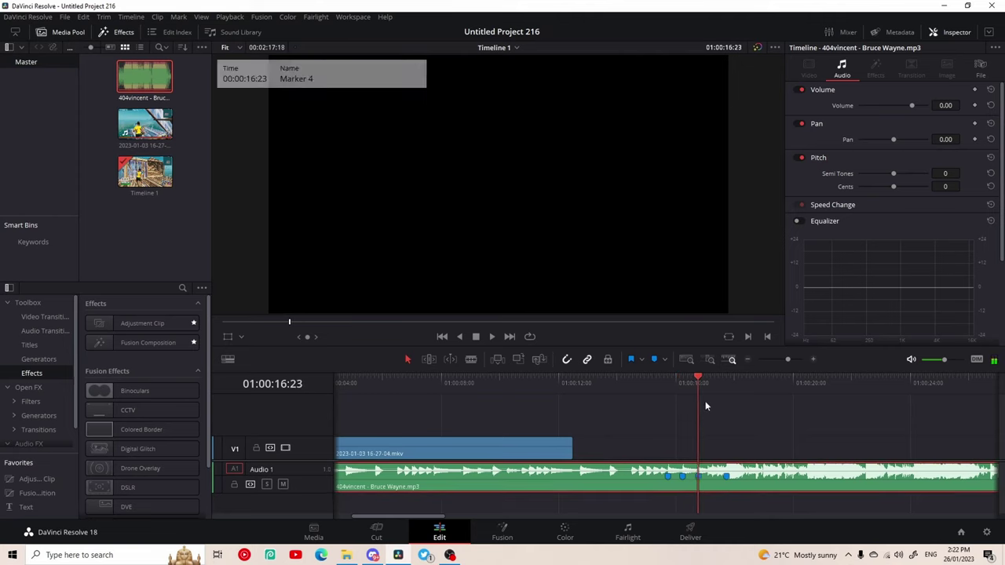
mouse_move(694, 379)
left_mouse_down()
mouse_move(717, 379)
mouse_move(636, 404)
mouse_move(642, 385)
left_mouse_up()
key("m")
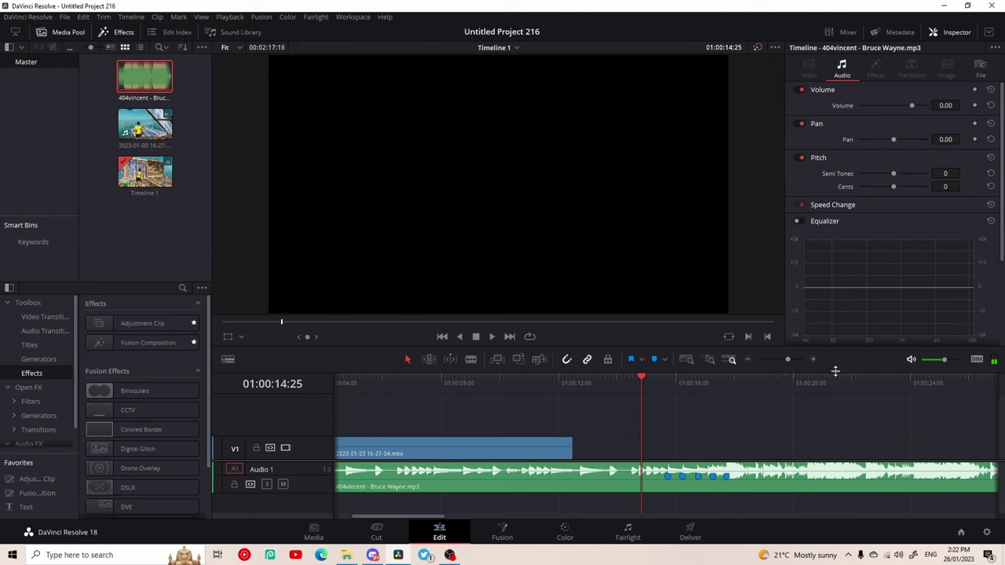
key("space")
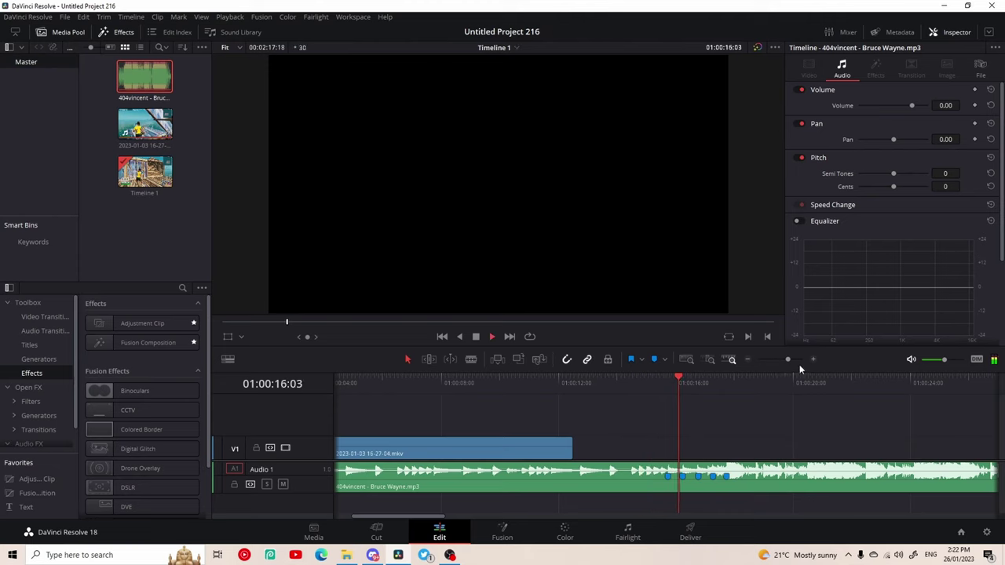
- Stop playback, mark the elimination shot in the gameplay clip, and line that clip marker up with the song's last beat marker
key("space")
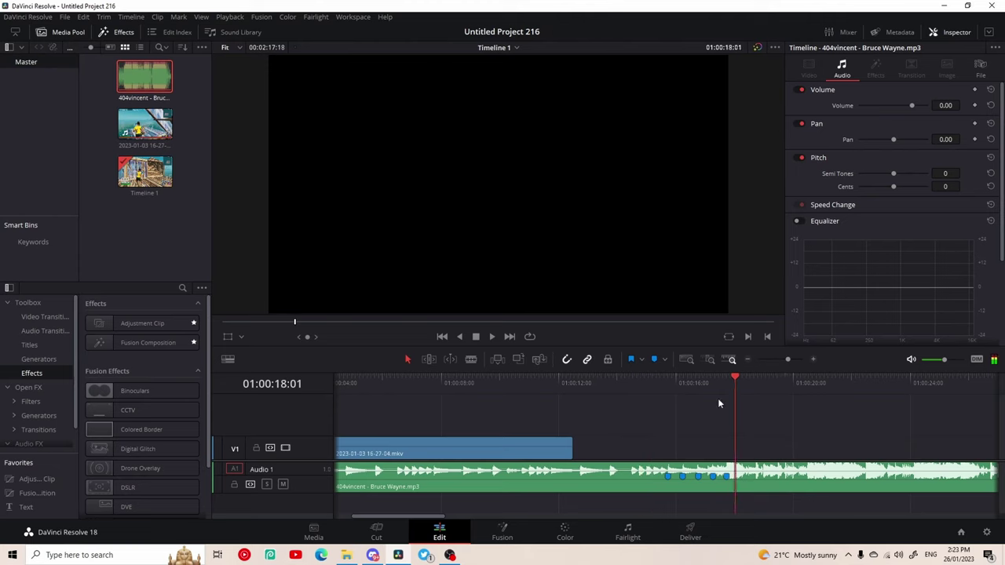
left_click_drag(480, 447, 707, 436)
left_click_drag(700, 385, 727, 385)
left_click_drag(707, 452, 661, 444)
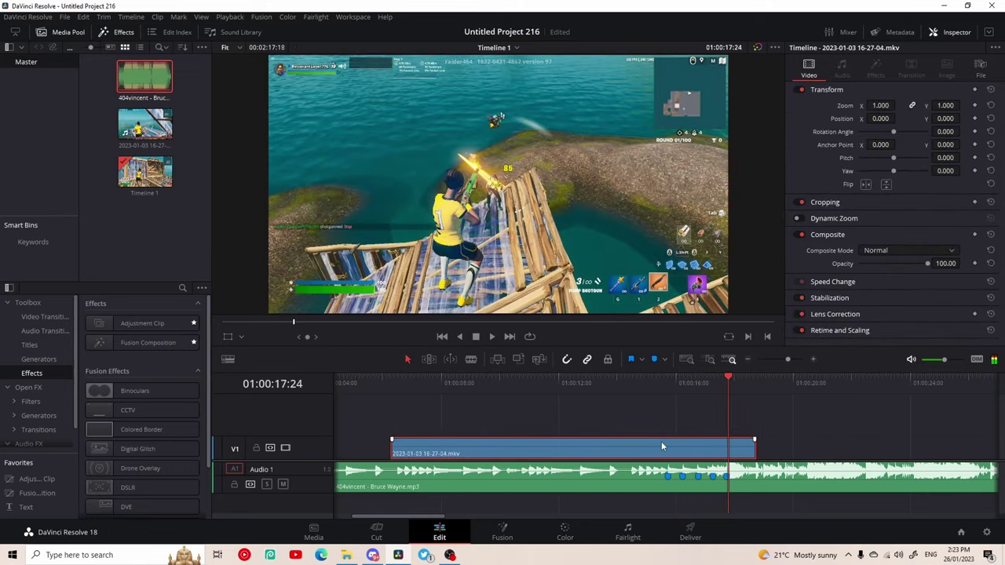
key("m")
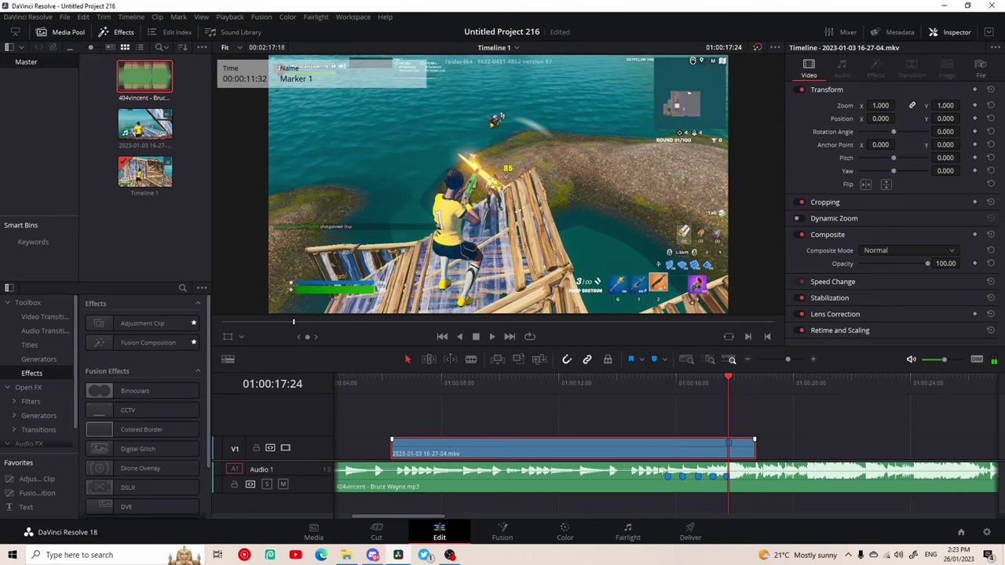
left_click_drag(659, 452, 650, 454)
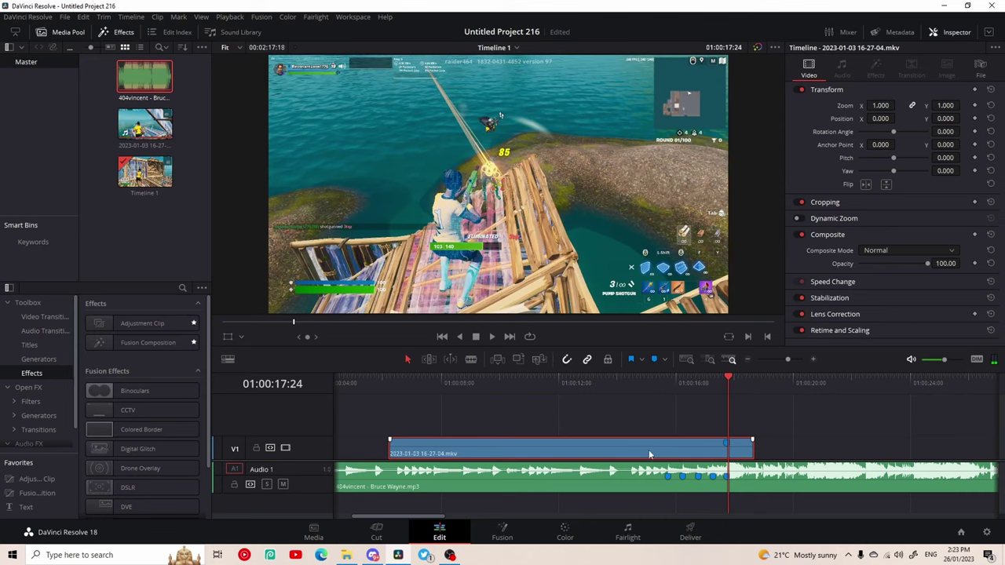
- Split the song at the gameplay clip's start, 01:00:06:06, and delete the part before it
left_click(385, 450)
scroll(707, 373, "left", 2)
left_click_drag(828, 380, 482, 421)
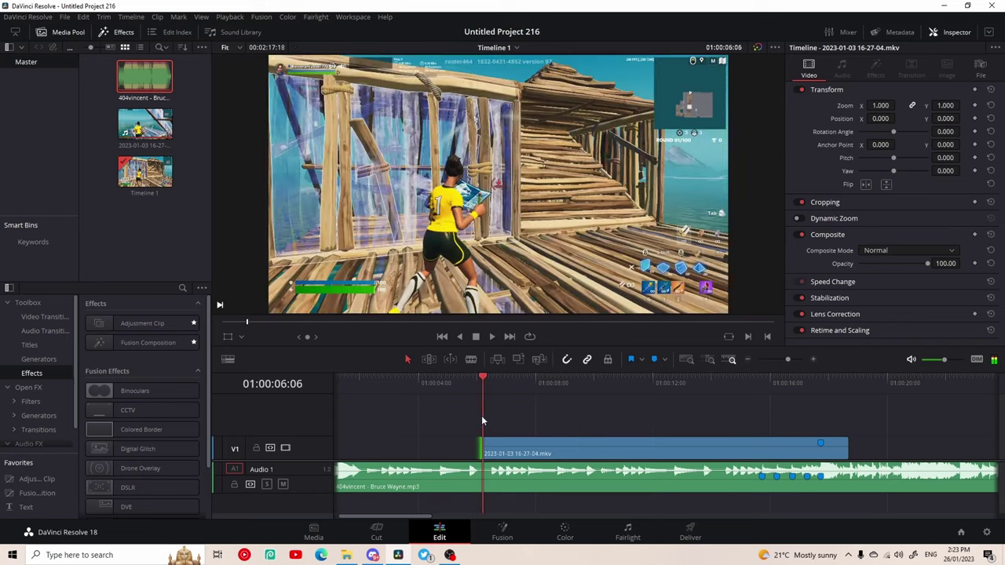
left_click(532, 489)
key("ctrl+b")
key("BackSpace")
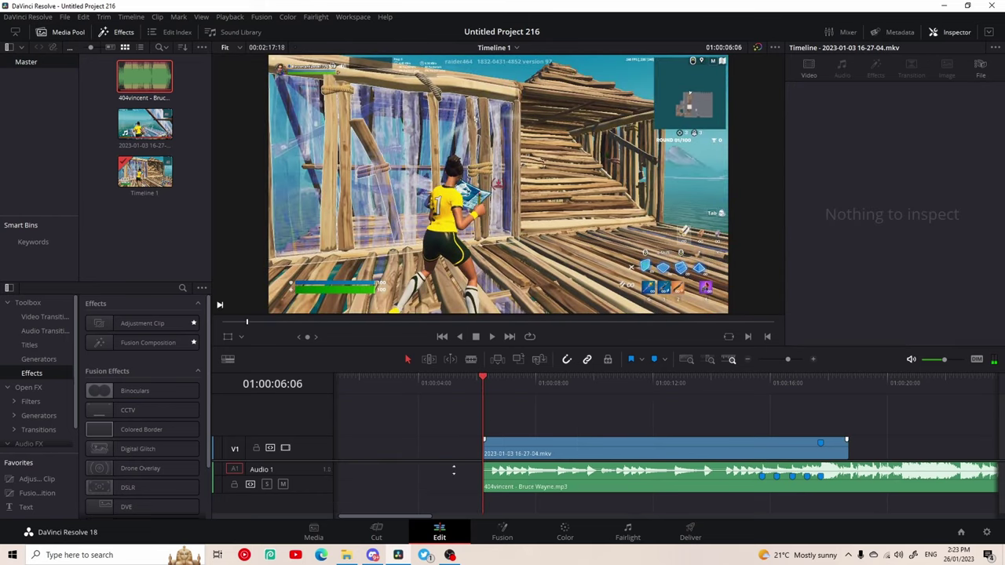
- Move the song and the gameplay clip to the start of the timeline and play back the synced section
left_click_drag(526, 493, 345, 491)
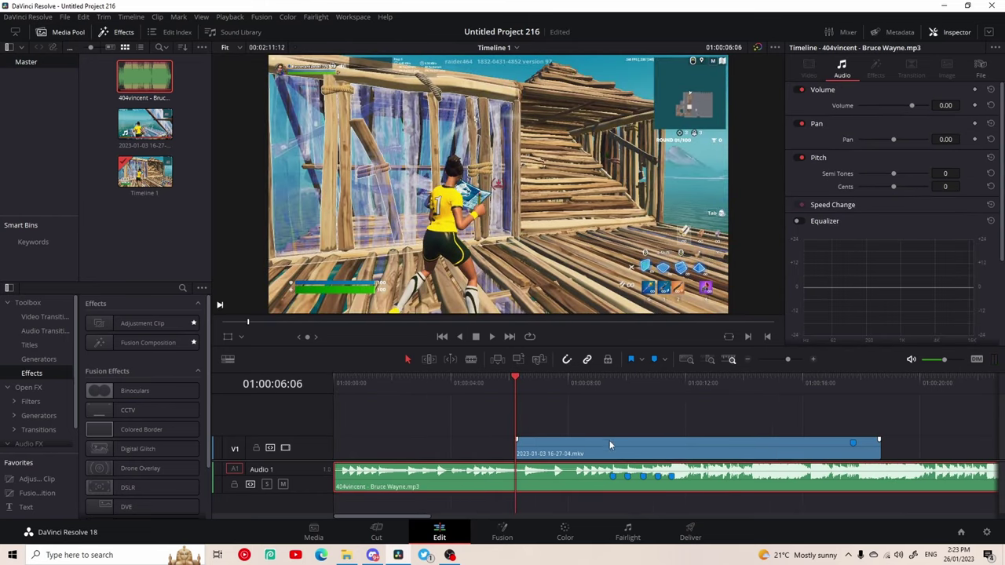
left_click_drag(609, 445, 405, 445)
key("space")
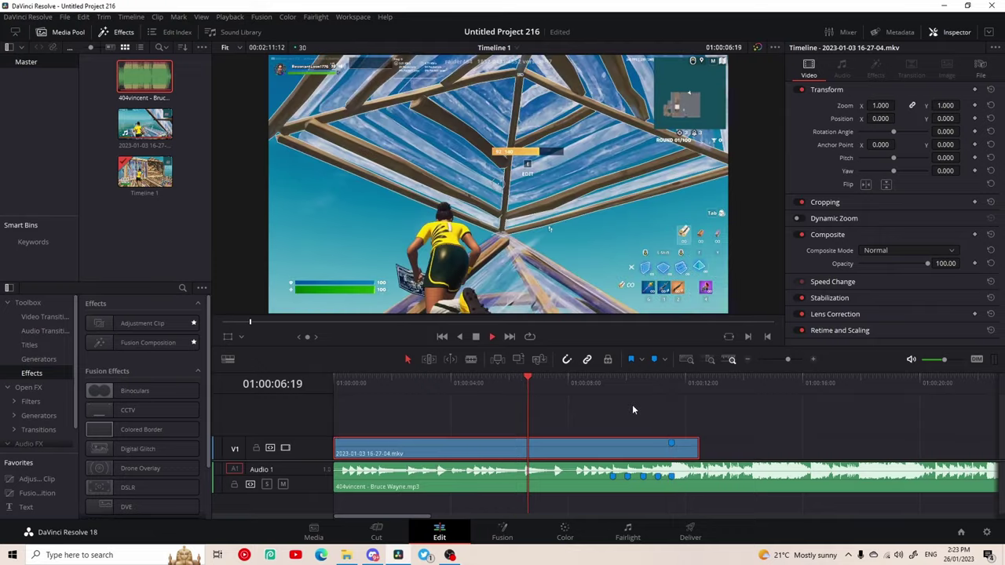
left_click(626, 404)
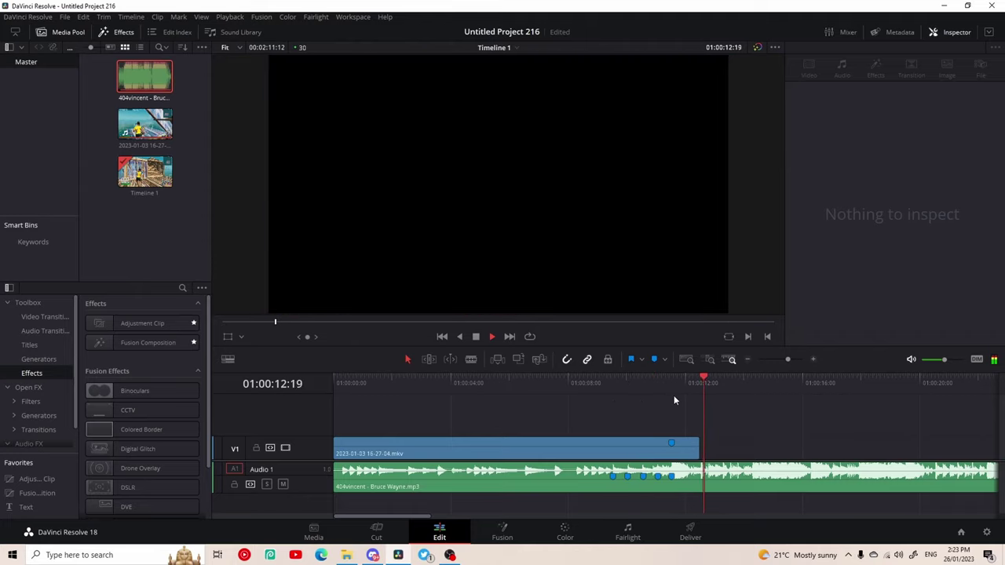
- Place the playhead on the clip marker at 01:00:11:16 and open the gameplay clip's Retime Curve
left_click_drag(711, 386, 674, 390)
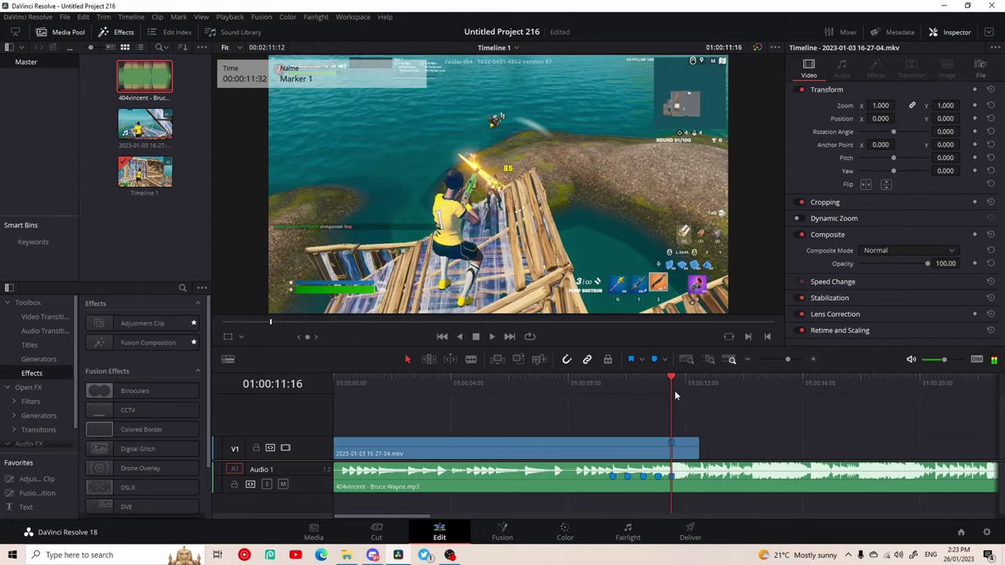
right_click(626, 453)
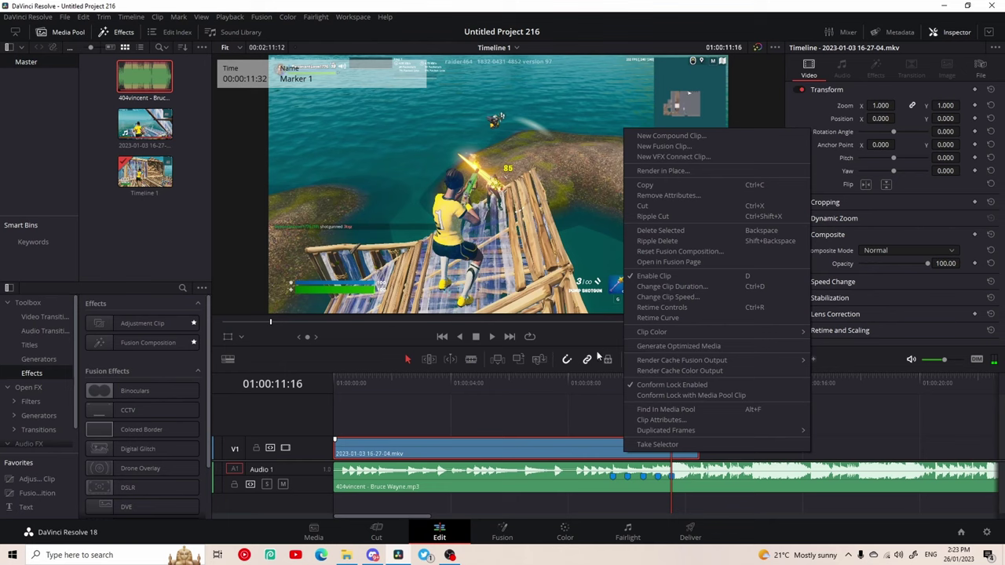
left_click(703, 318)
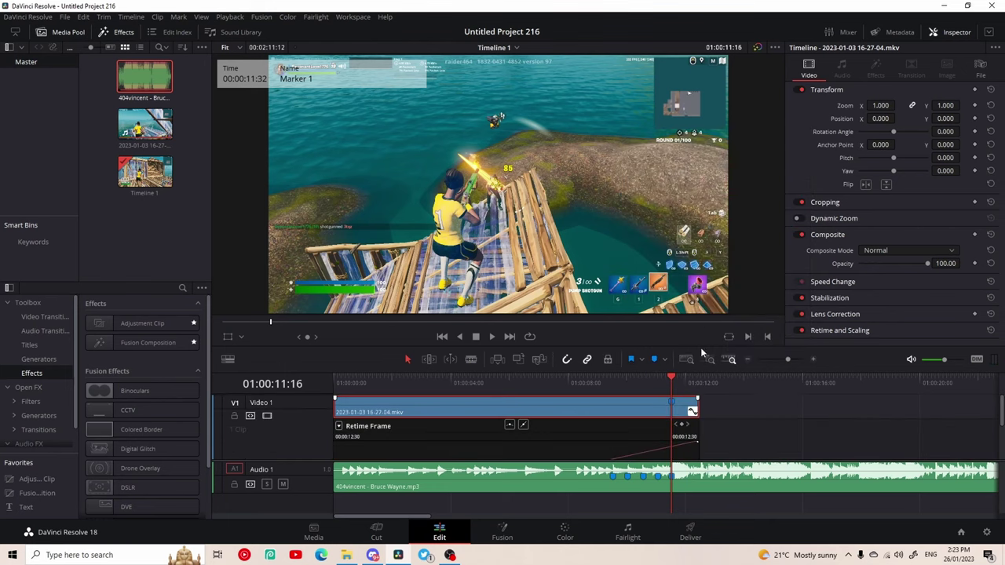
left_click(813, 359)
left_click(746, 360)
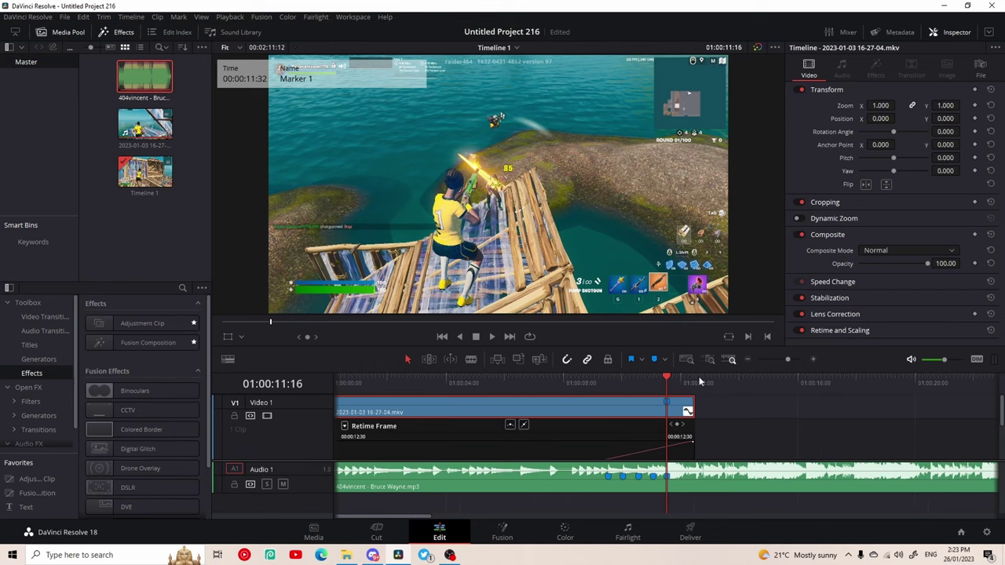
- Show Retime Speed instead of Retime Frame in the gameplay clip's curve editor
left_click(344, 428)
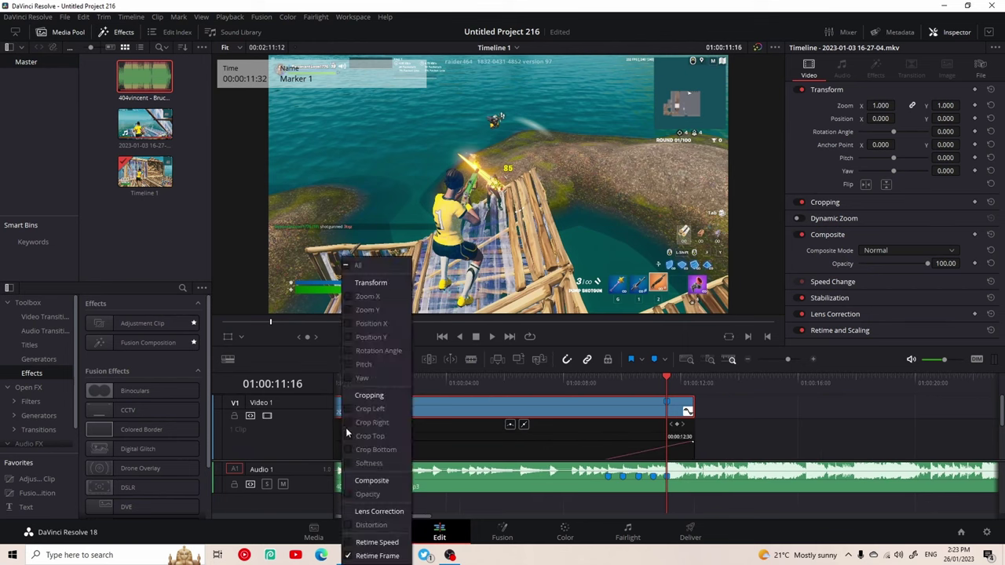
left_click(345, 556)
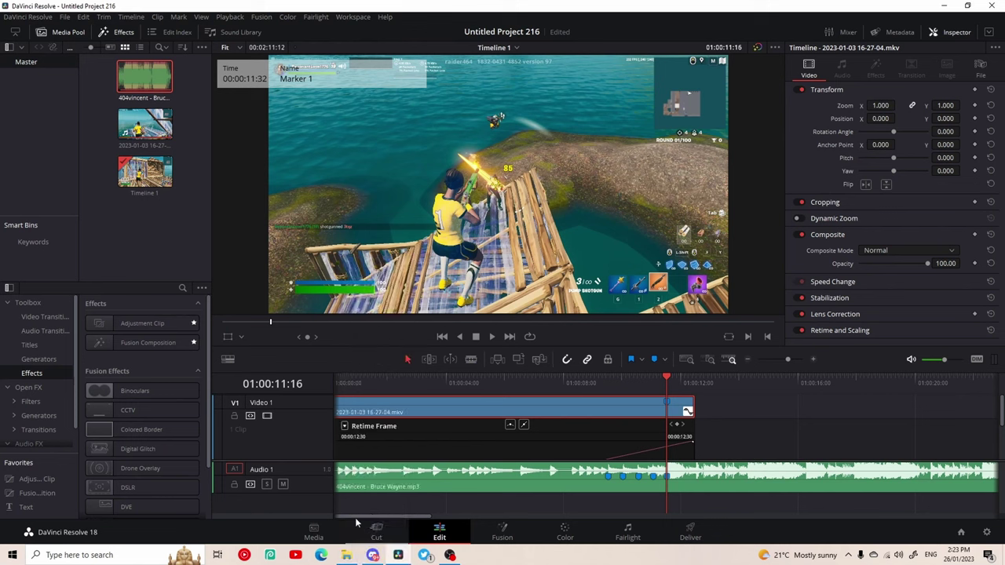
left_click(346, 427)
left_click(351, 543)
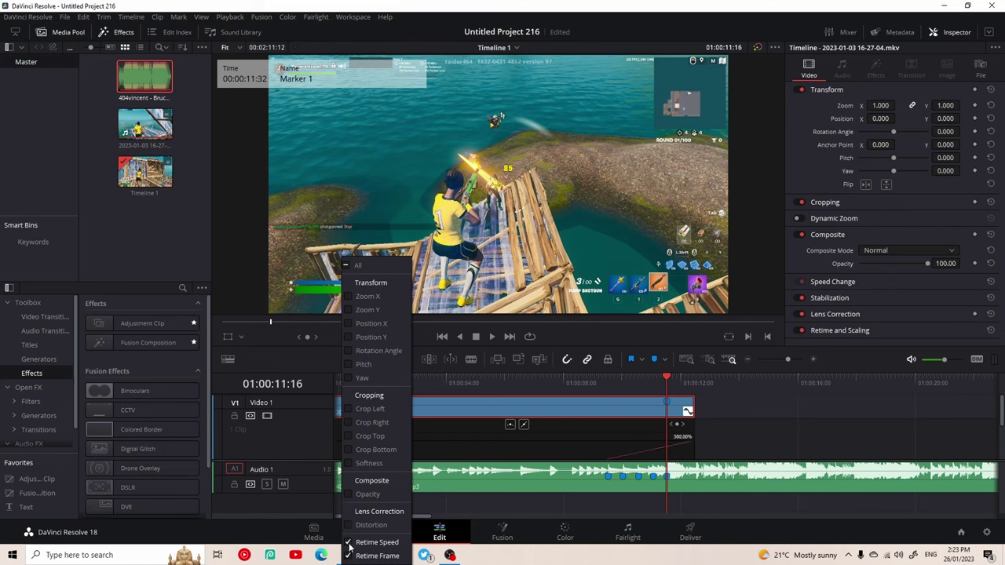
left_click(347, 556)
left_click(347, 543)
left_click(567, 444)
scroll(567, 445, "down", 3)
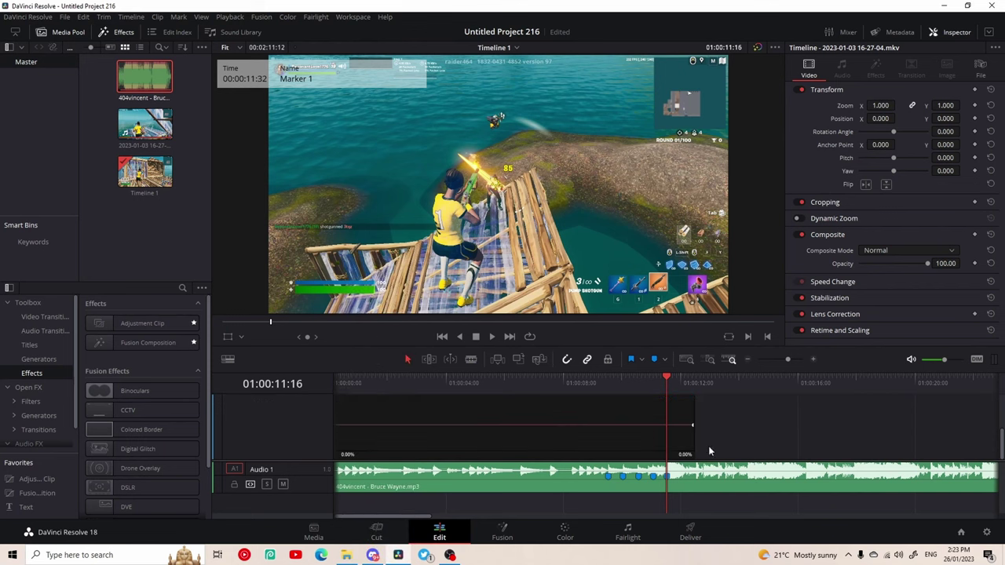
scroll(709, 447, "up", 1)
scroll(724, 443, "up", 2)
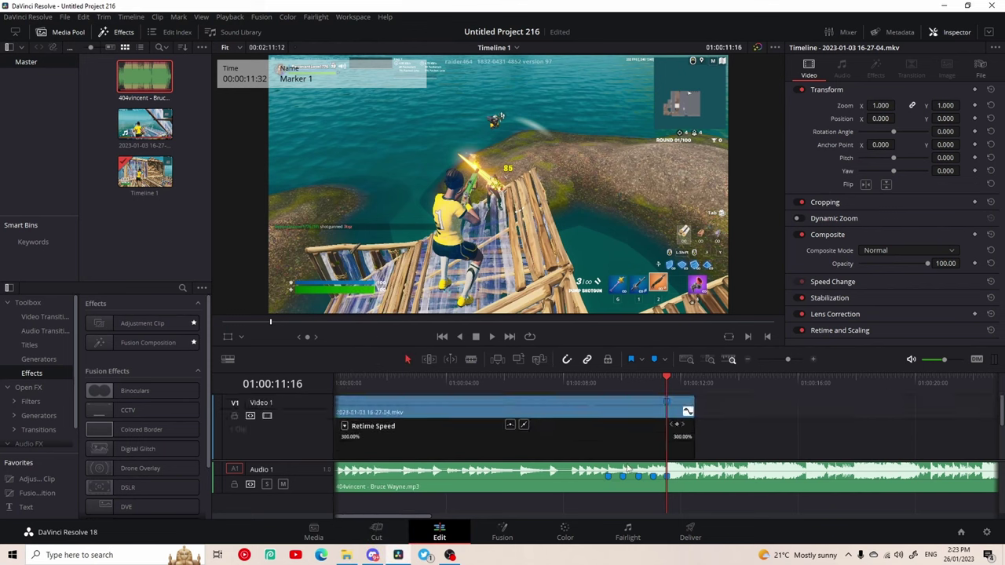
- Add Retime Speed keyframes on the gameplay clip at 01:00:11:16 and five frames earlier
left_click(677, 425)
key("Left")
key("Left")
key("Left")
key("Left")
key("Left")
- Add Retime Speed keyframes at the beat marker at 01:00:11:02 and five frames earlier at 01:00:10:27
left_click(652, 385)
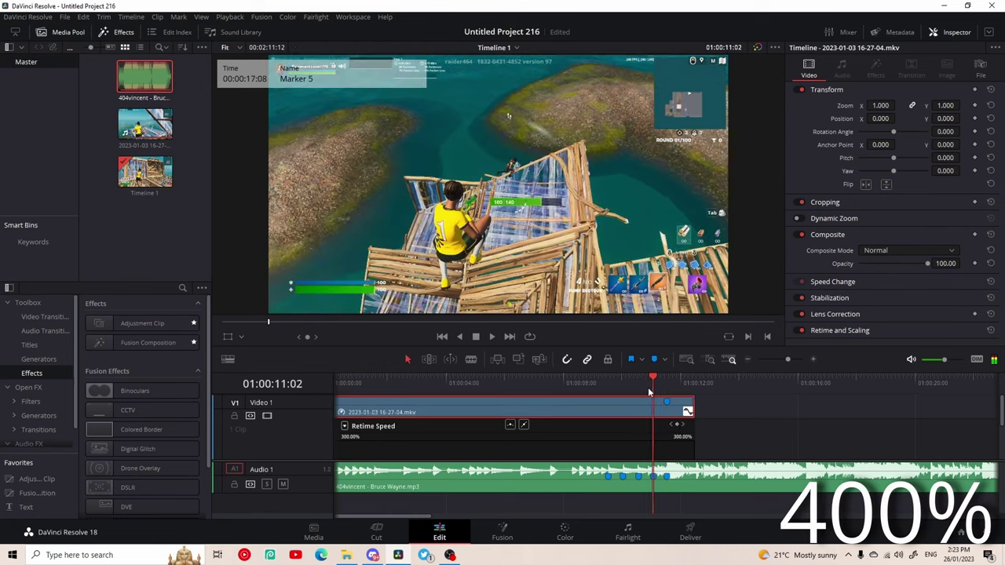
left_click(677, 426)
scroll(664, 428, "down", 2)
key("Left")
key("Left")
key("Left")
key("Left")
key("Left")
scroll(660, 399, "up", 2)
left_click(677, 426)
scroll(660, 420, "down", 1)
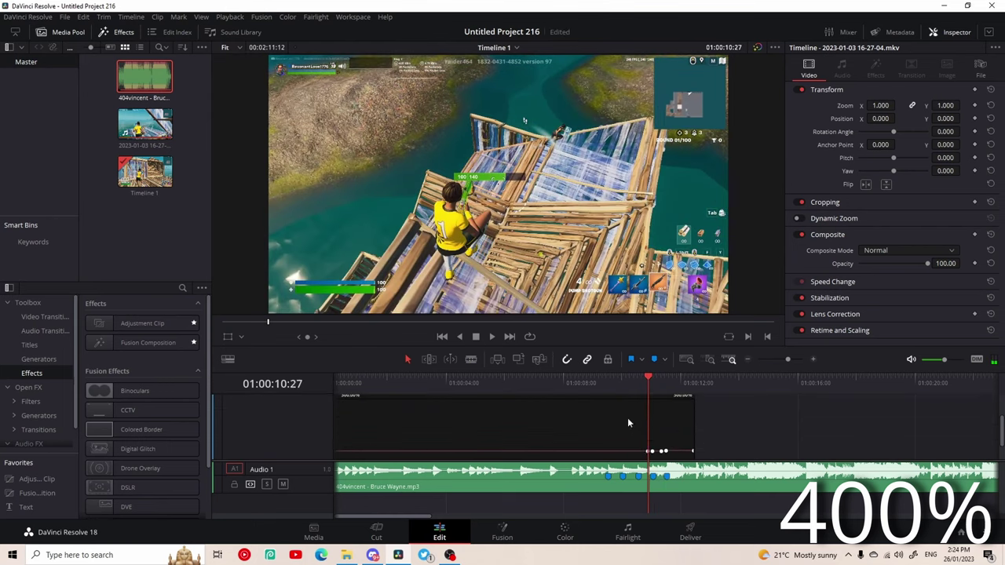
- Add Retime Speed keyframes at the beat marker at 01:00:10:17 and five frames earlier at 01:00:10:12
left_click(639, 383)
scroll(677, 416, "up", 2)
left_click(677, 426)
scroll(672, 420, "down", 2)
key("Left")
key("Left")
key("Left")
key("Left")
key("Left")
scroll(660, 404, "up", 2)
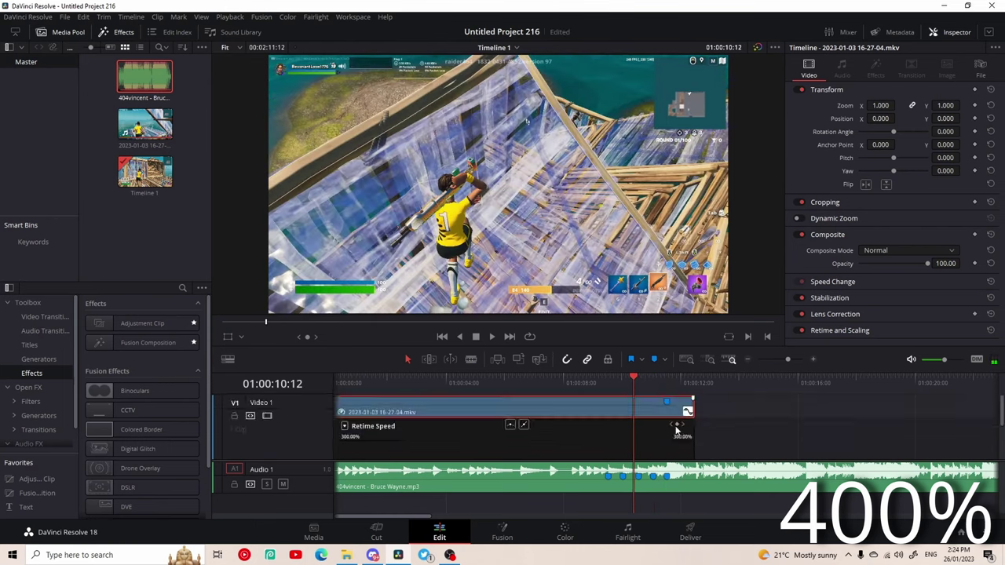
left_click(677, 426)
- Add Retime Speed keyframes at the beat marker at 01:00:10:01 and five frames earlier
scroll(667, 424, "down", 3)
key("Left")
key("Left")
key("Left")
key("Left")
key("Left")
key("Left")
key("Left")
key("Left")
key("Left")
key("Left")
key("Left")
scroll(659, 404, "up", 2)
key("Left")
key("Left")
key("Left")
key("Left")
key("Left")
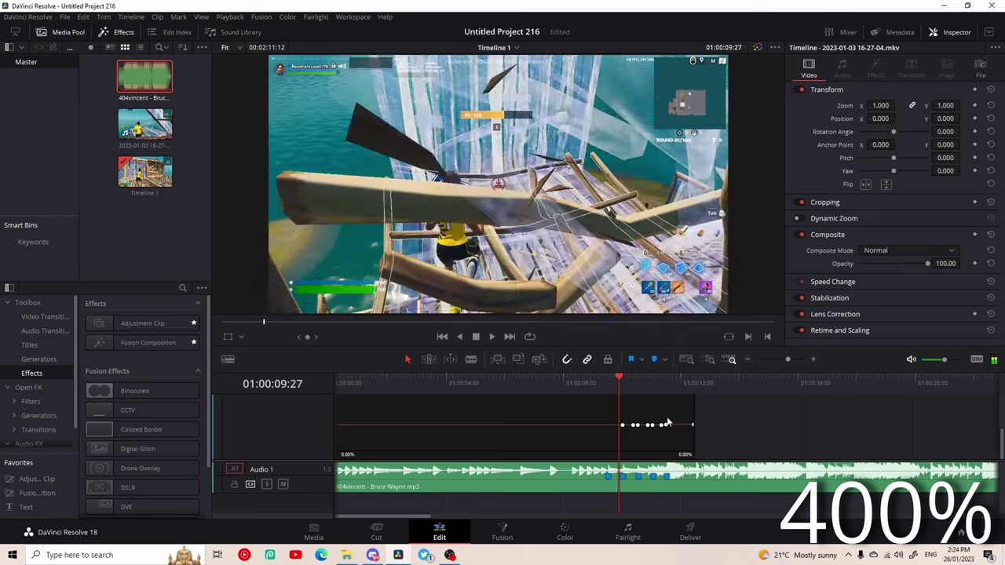
- Add Retime Speed keyframes at the first beat marker at 01:00:09:16 and five frames earlier at 01:00:09:11
key("Left")
key("Left")
key("Left")
key("Left")
key("Left")
key("Left")
key("Left")
key("Left")
key("Left")
key("Left")
key("Left")
key("Left")
key("Left")
key("Left")
key("Left")
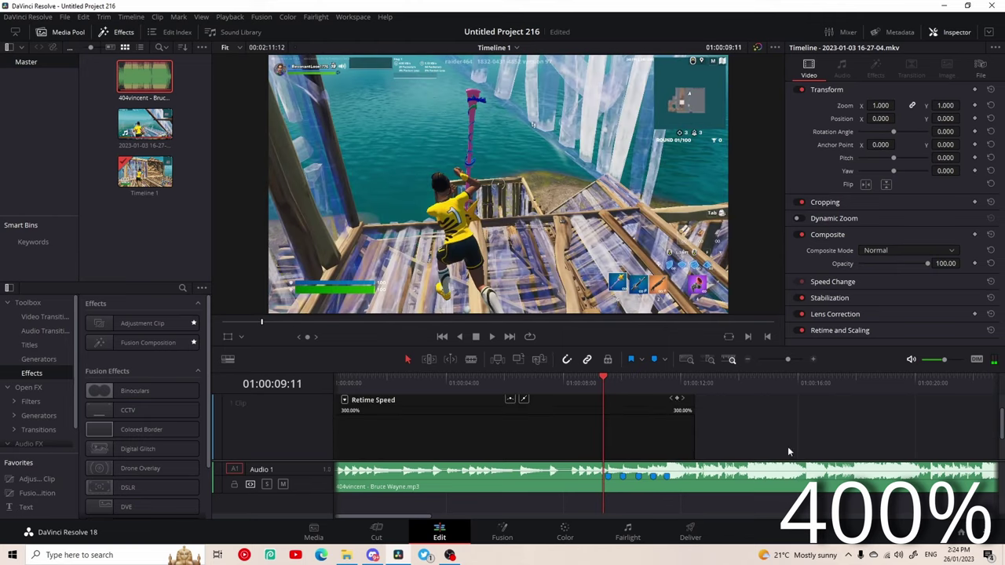
- Raise the retime speed between the first two keyframes, starting at 01:00:09:11, to 300%
scroll(731, 427, "down", 2)
scroll(699, 413, "up", 2)
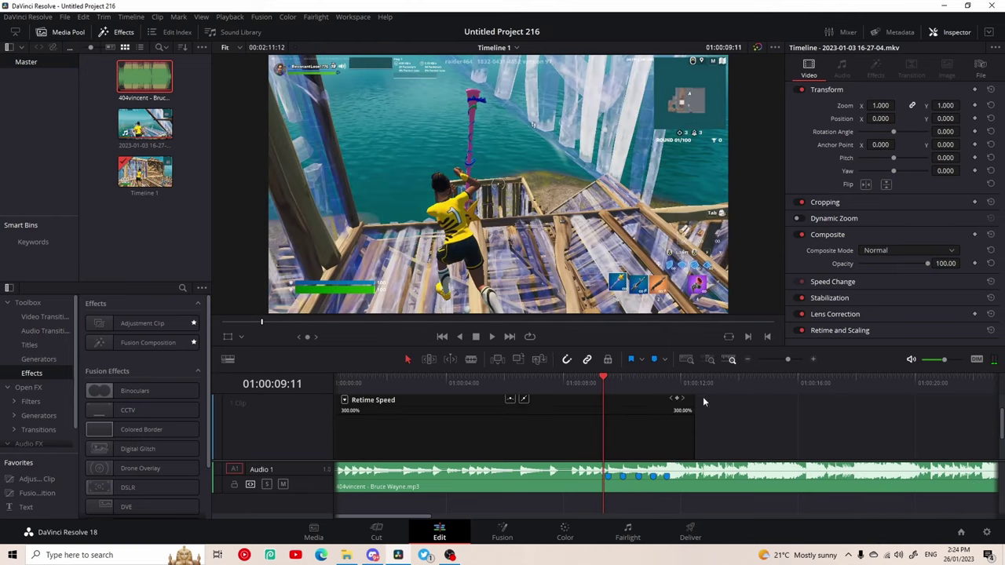
left_click(814, 359)
scroll(691, 420, "down", 2)
mouse_move(669, 424)
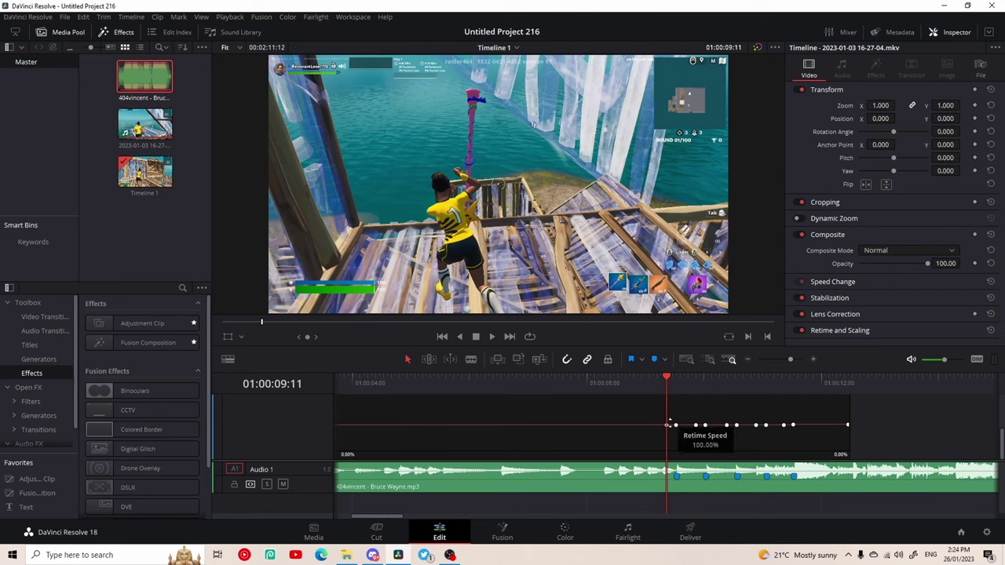
left_click_drag(669, 425, 667, 399)
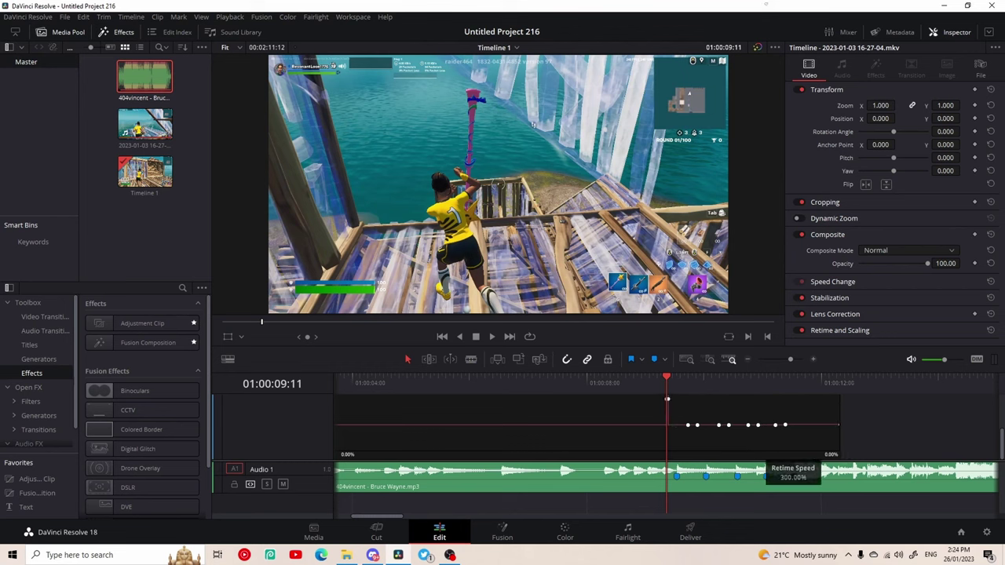
- Slow the footage after the first speed burst and fit the second burst to end on the beat at 01:00:10:01
left_click(677, 427)
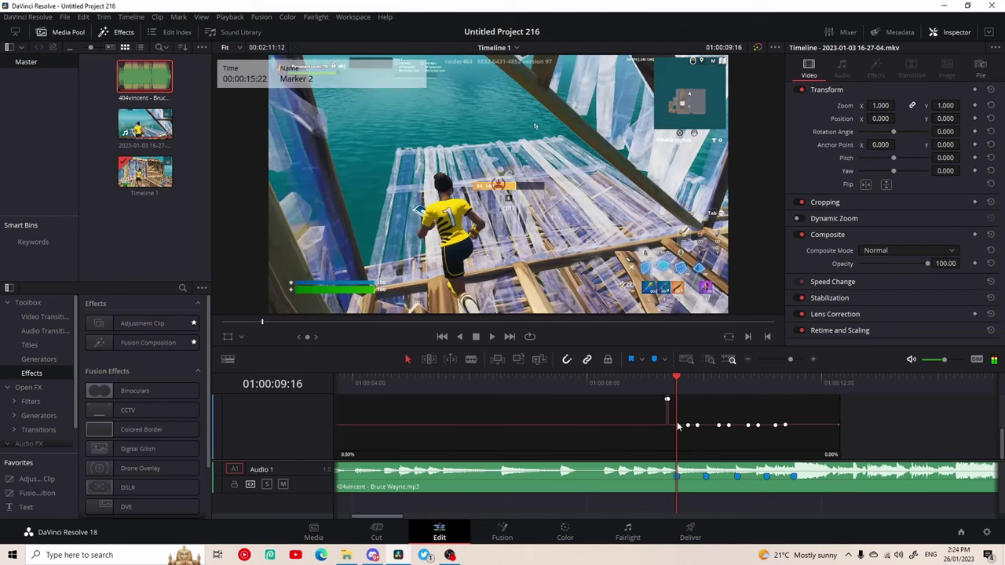
mouse_move(677, 426)
left_click_drag(677, 425, 678, 518)
left_click_drag(737, 434, 735, 434)
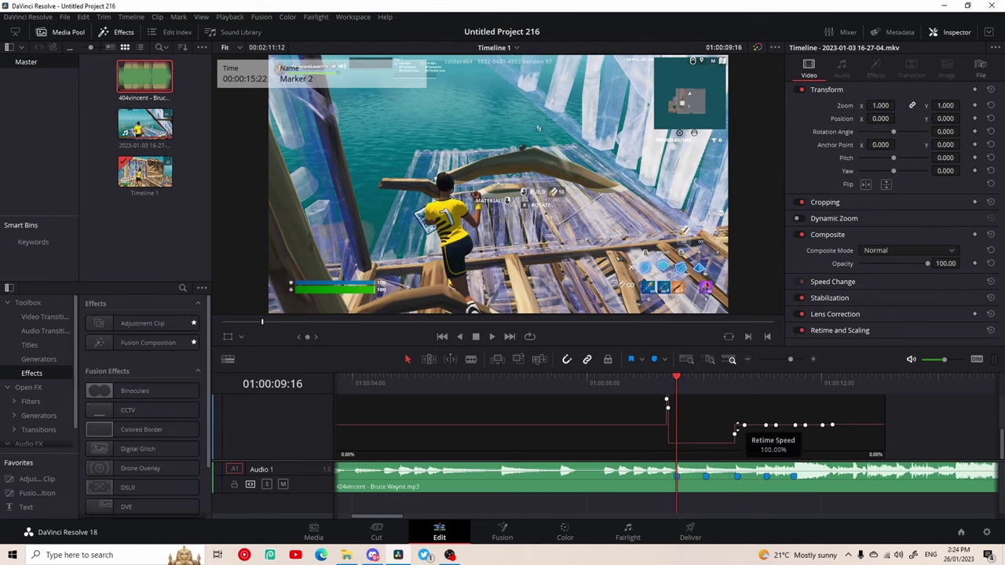
mouse_move(677, 375)
left_mouse_down()
mouse_move(706, 377)
mouse_move(721, 407)
mouse_move(701, 409)
left_mouse_up()
left_click_drag(696, 411, 717, 514)
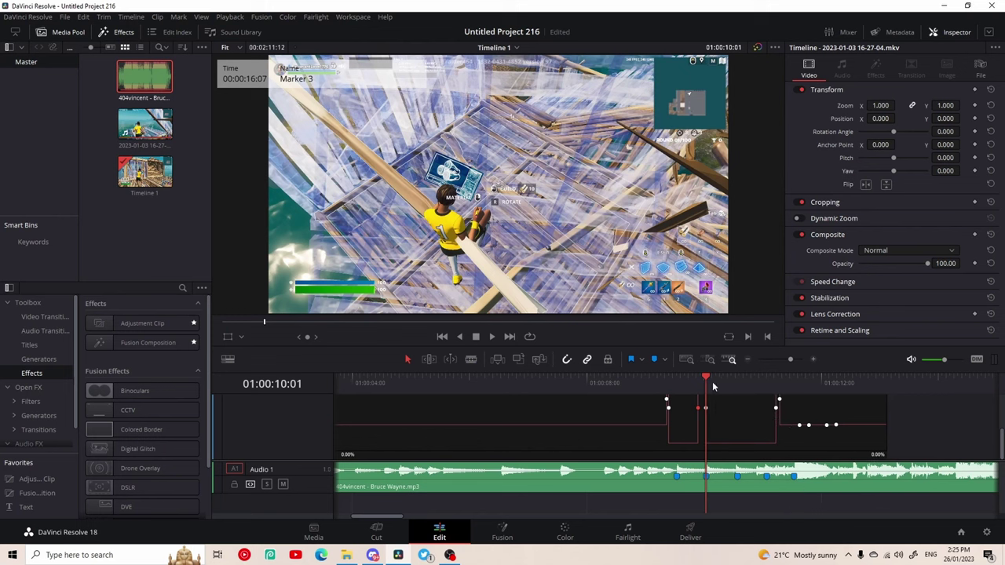
- Fit the third and fourth speed bursts to end on the beats at 01:00:10:17 and 01:00:11:02, slowing the footage after each
left_click(738, 385)
left_click_drag(776, 408, 740, 515)
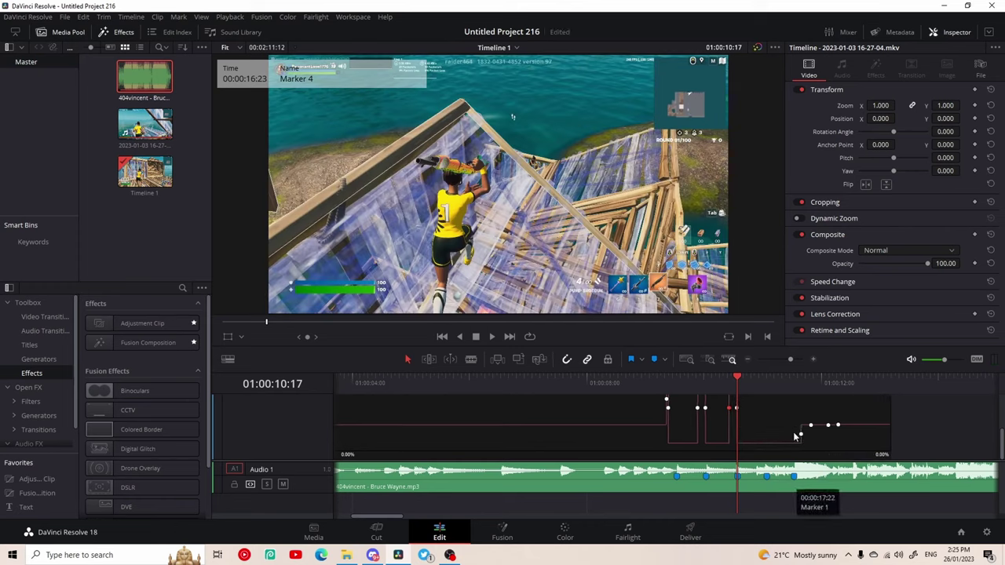
left_click_drag(806, 425, 809, 45)
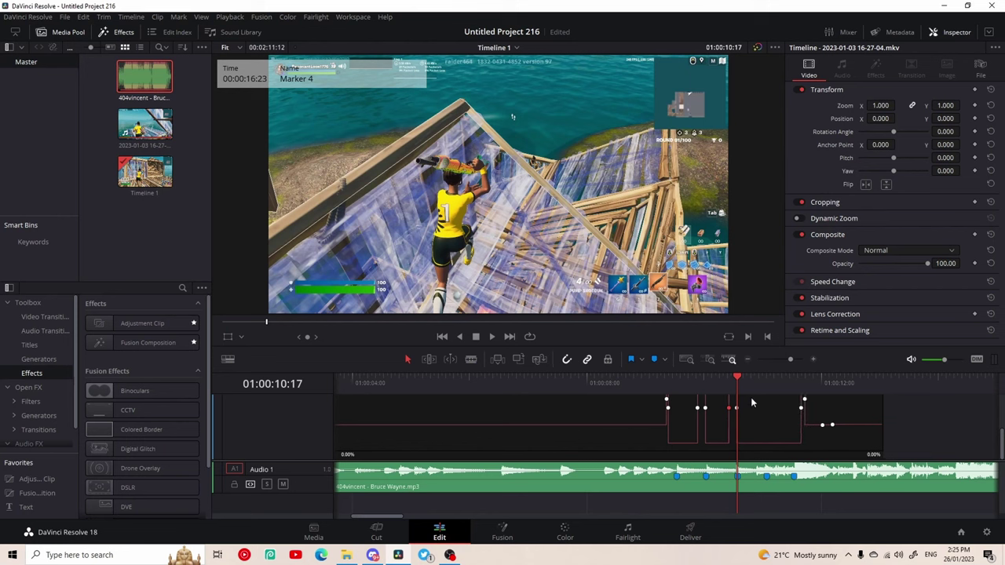
mouse_move(743, 385)
left_mouse_down()
mouse_move(794, 408)
mouse_move(757, 409)
mouse_move(784, 426)
mouse_move(785, 521)
mouse_move(786, 510)
left_mouse_up()
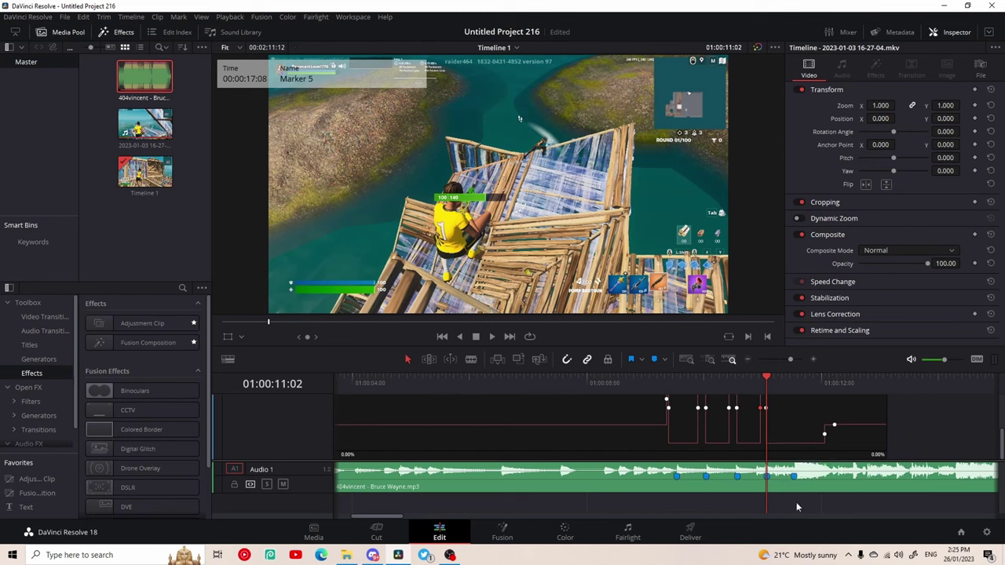
- Speed up the last burst, fit it to end on the beat at 01:00:11:16, and slow the rest of the gameplay clip
left_click_drag(829, 426, 890, 324)
left_click(794, 383)
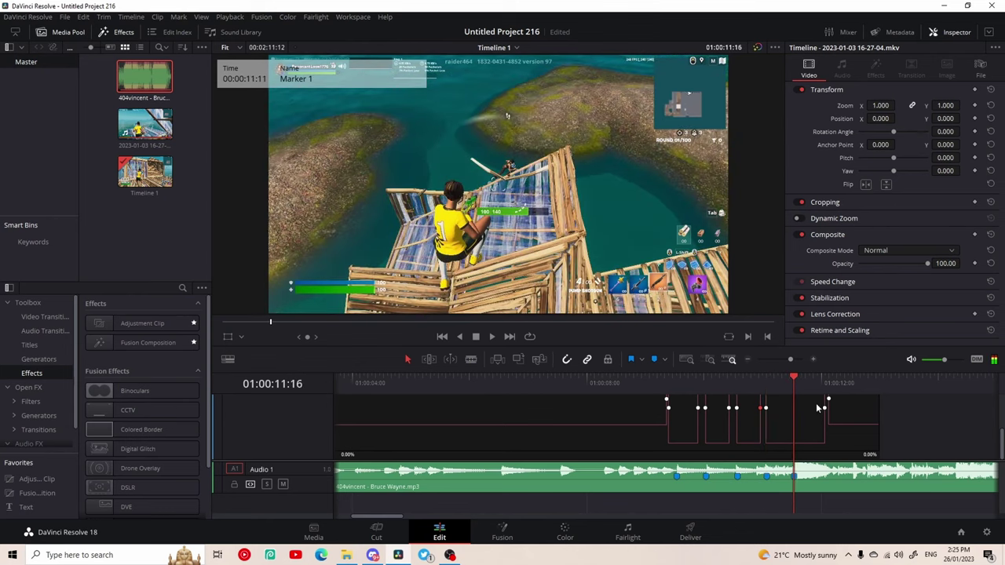
left_click_drag(824, 408, 796, 497)
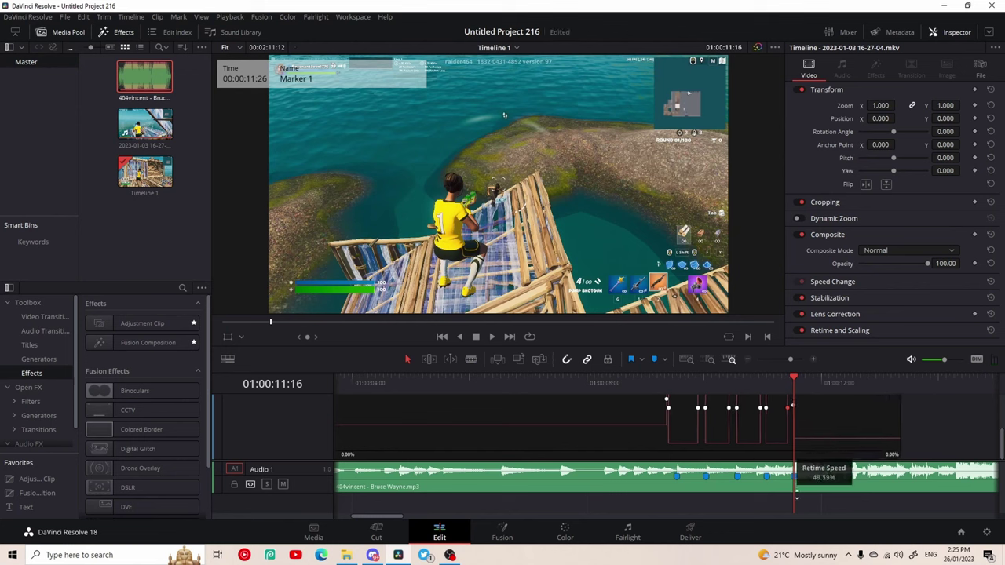
left_click_drag(796, 498, 796, 505)
scroll(592, 414, "up", 3)
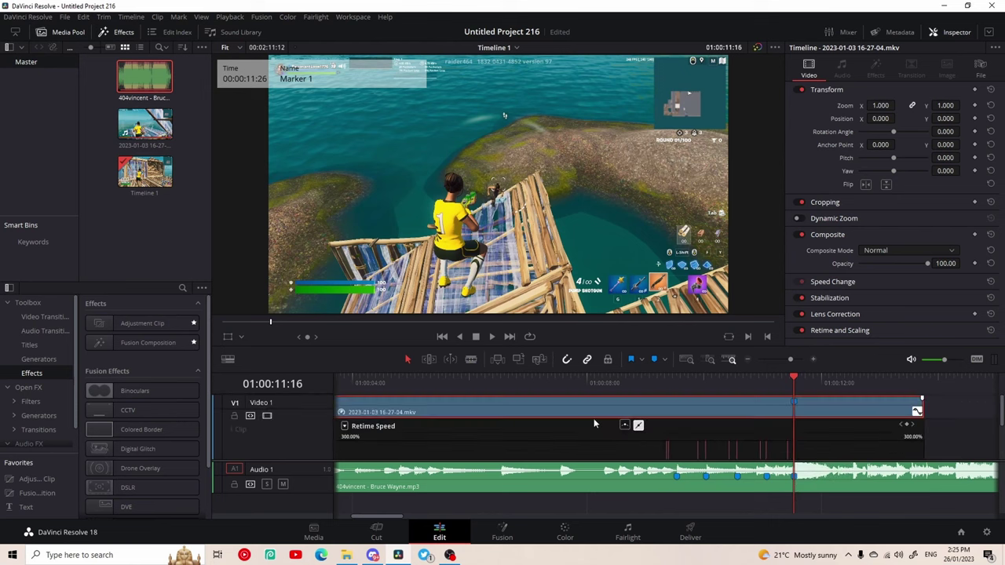
- Hide the gameplay clip's retime curve and set its retime process to Optical Flow
right_click(615, 412)
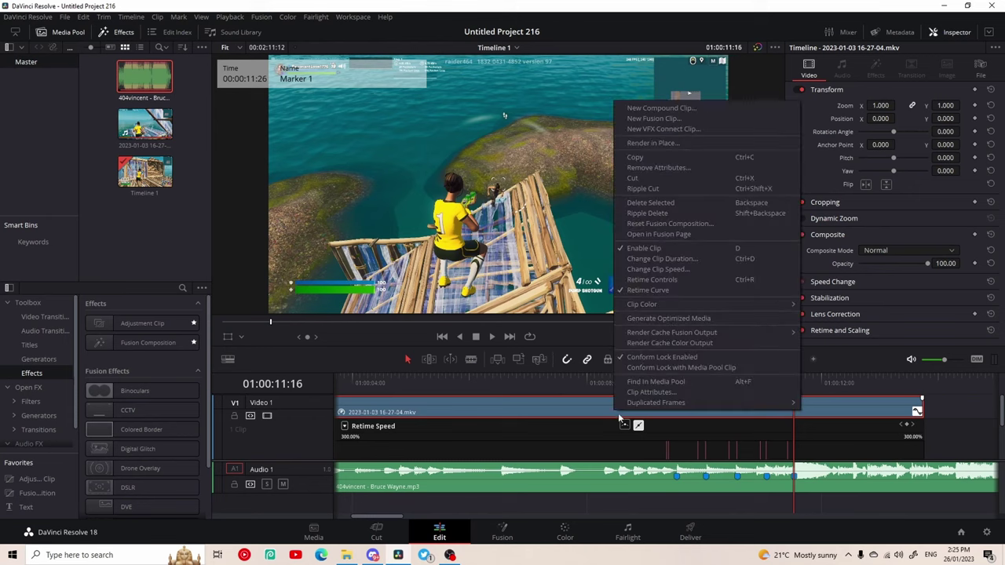
left_click(670, 292)
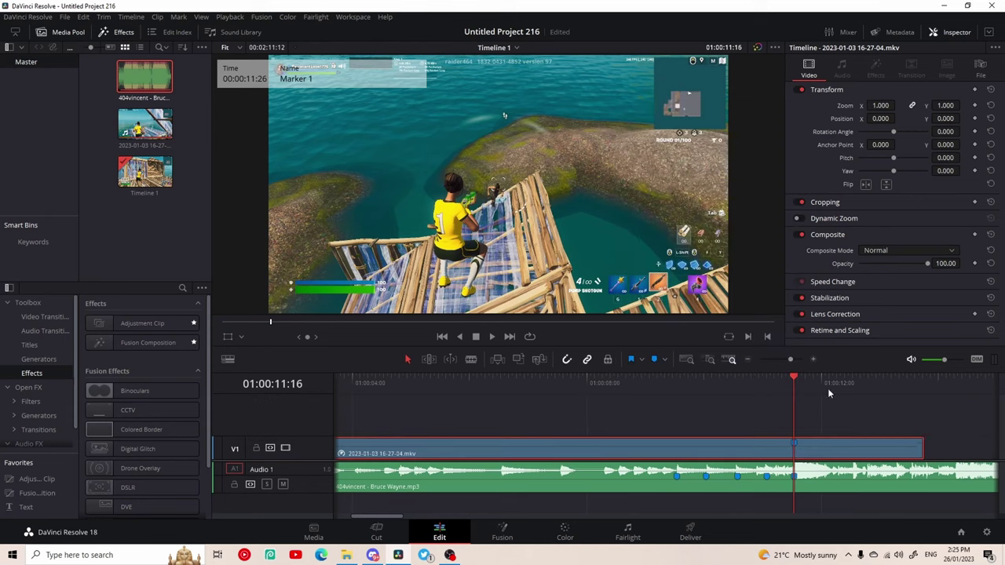
left_click(856, 331)
scroll(856, 333, "down", 2)
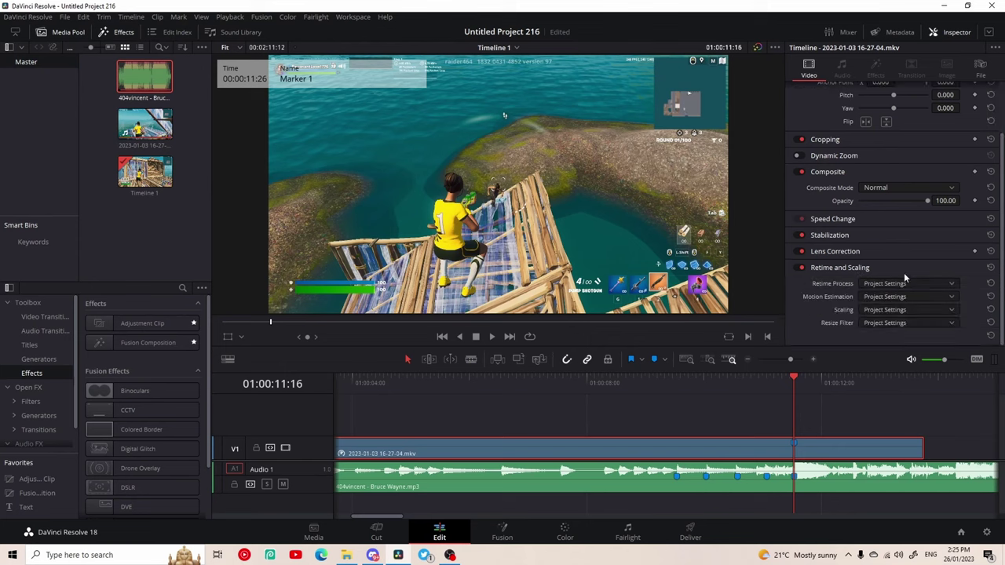
left_click(907, 283)
left_click(900, 335)
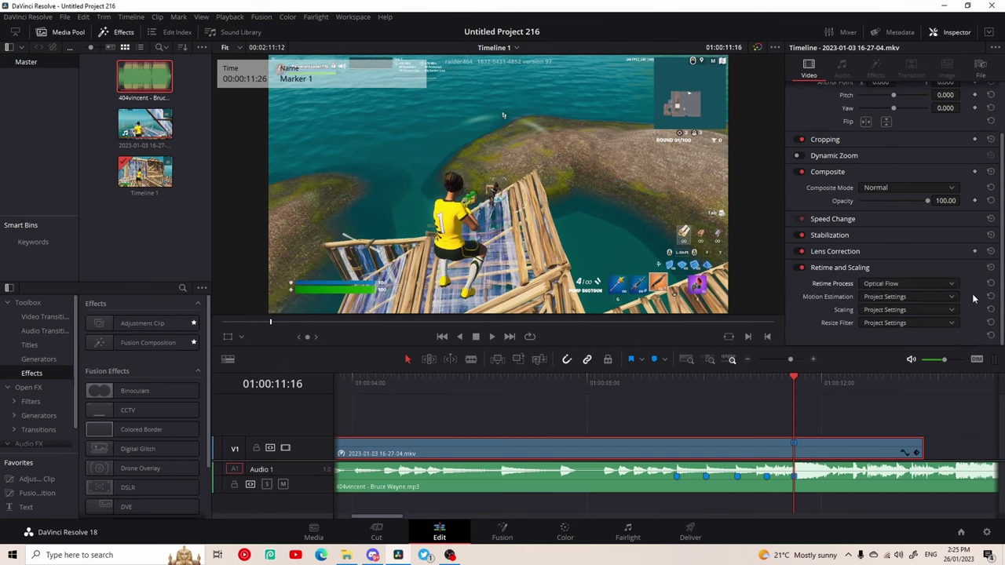
- Set the gameplay clip's motion estimation to Enhanced Better and its resize filter to Smoother
left_click(903, 298)
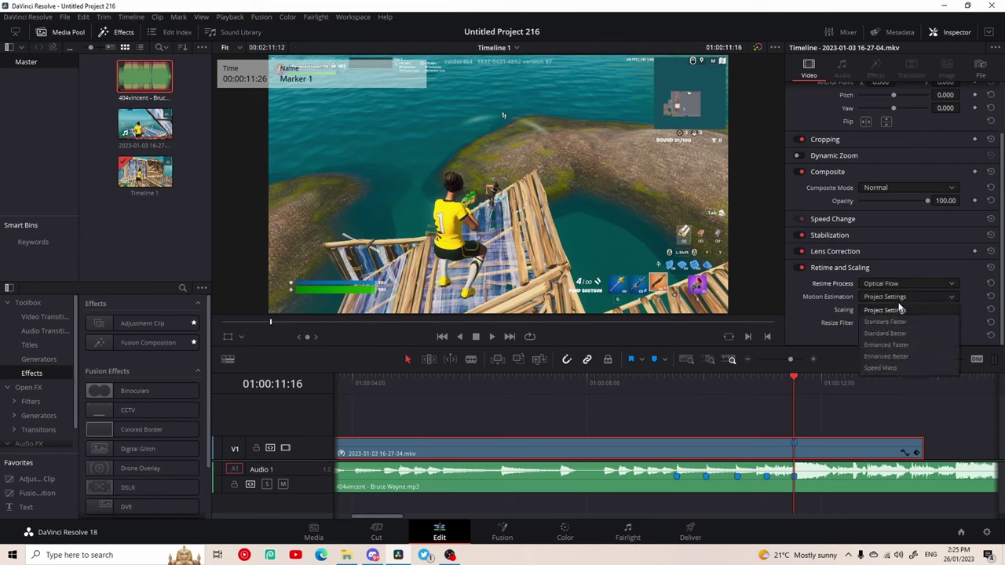
left_click(899, 356)
left_click(891, 322)
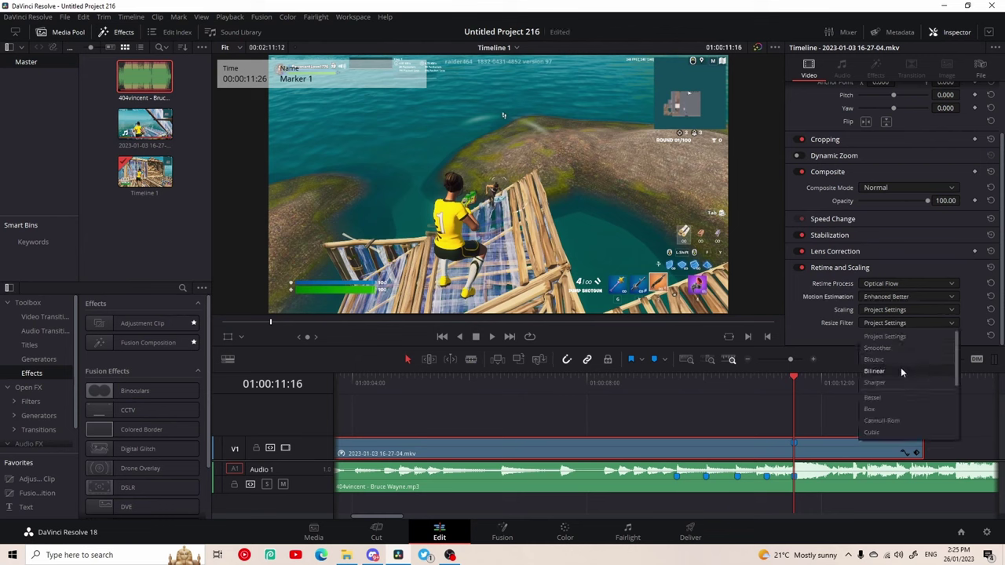
left_click(878, 348)
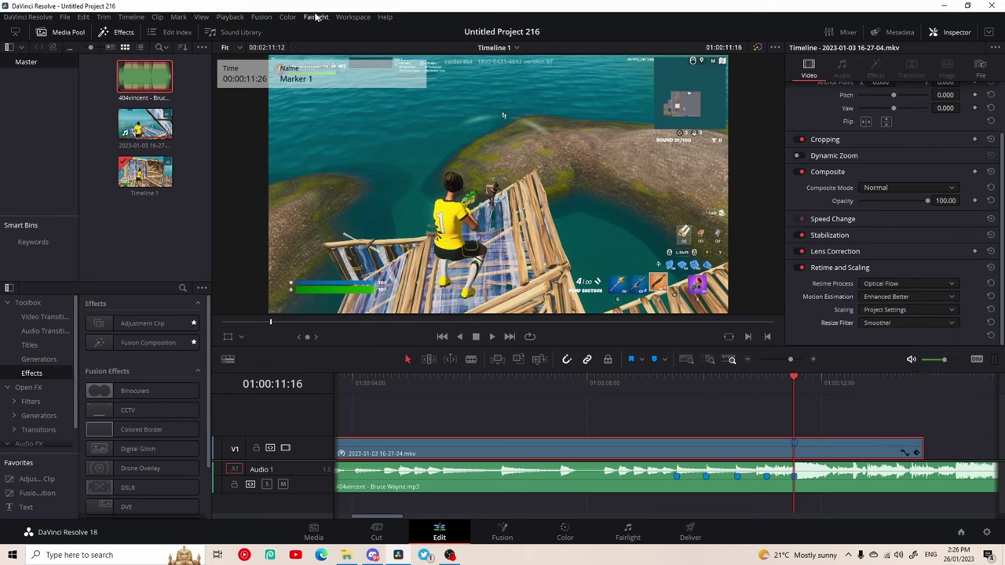
- Turn on the timeline's render cache and enable color output caching for the gameplay clip
left_click(229, 16)
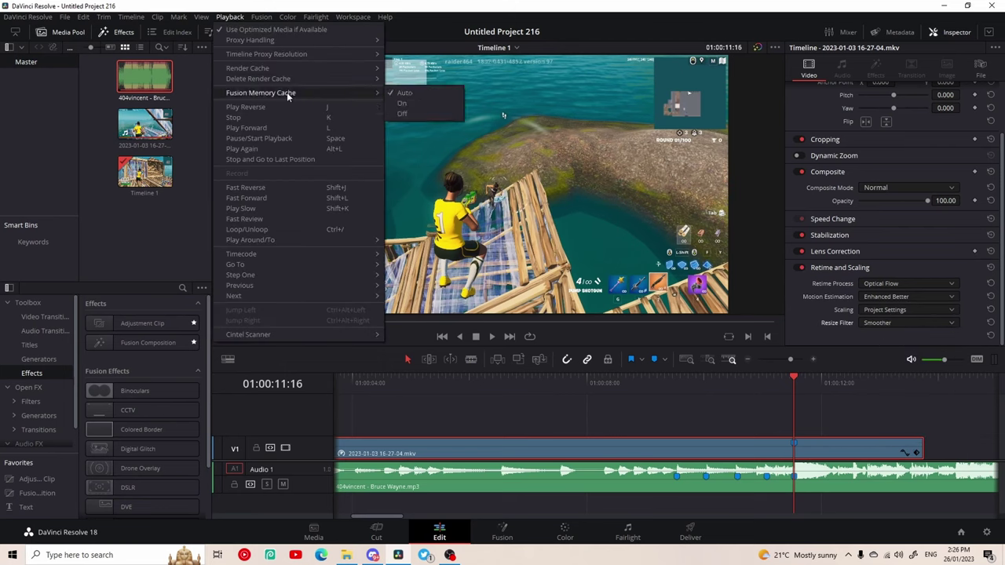
mouse_move(365, 70)
left_click(405, 80)
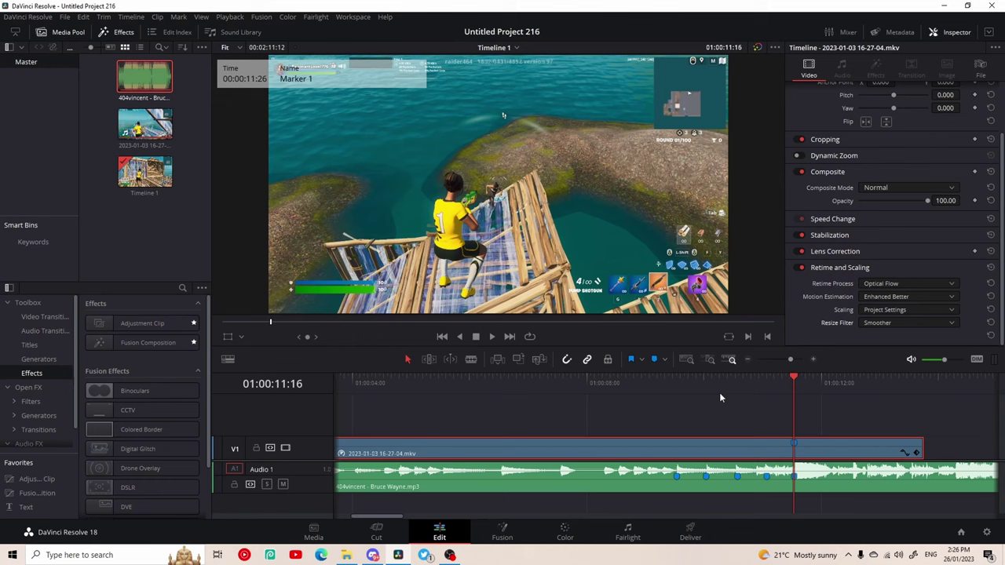
right_click(729, 446)
left_click(797, 380)
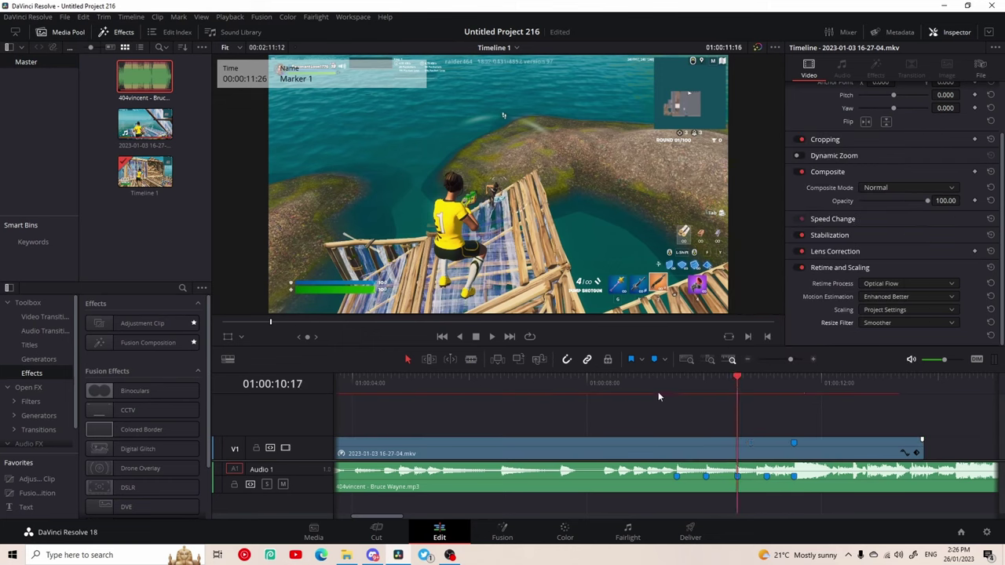
- Play the gameplay clip from before the first beat marker through the last to check the cached speed bursts against the music
left_click_drag(659, 392, 481, 392)
key("space")
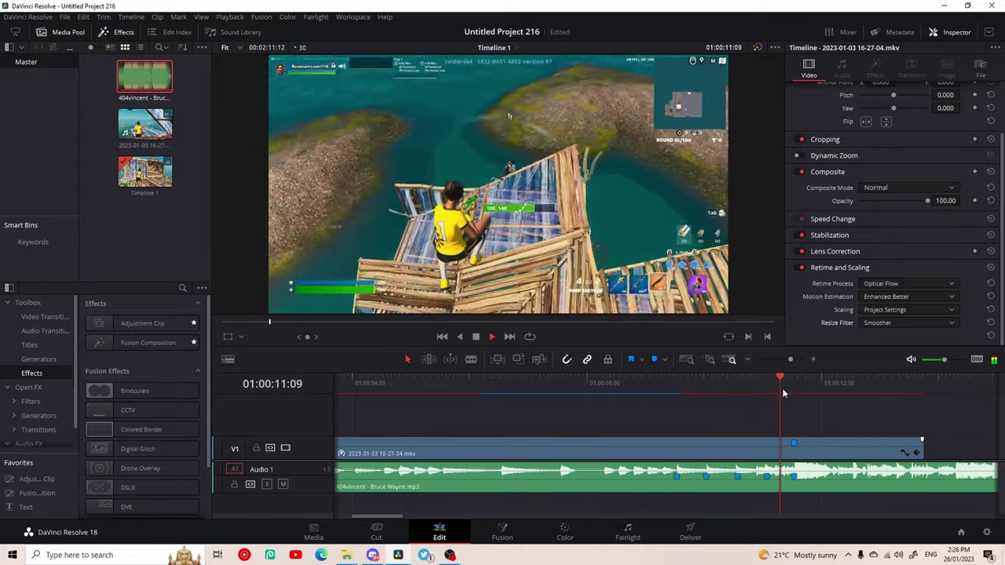
left_click_drag(783, 392, 625, 396)
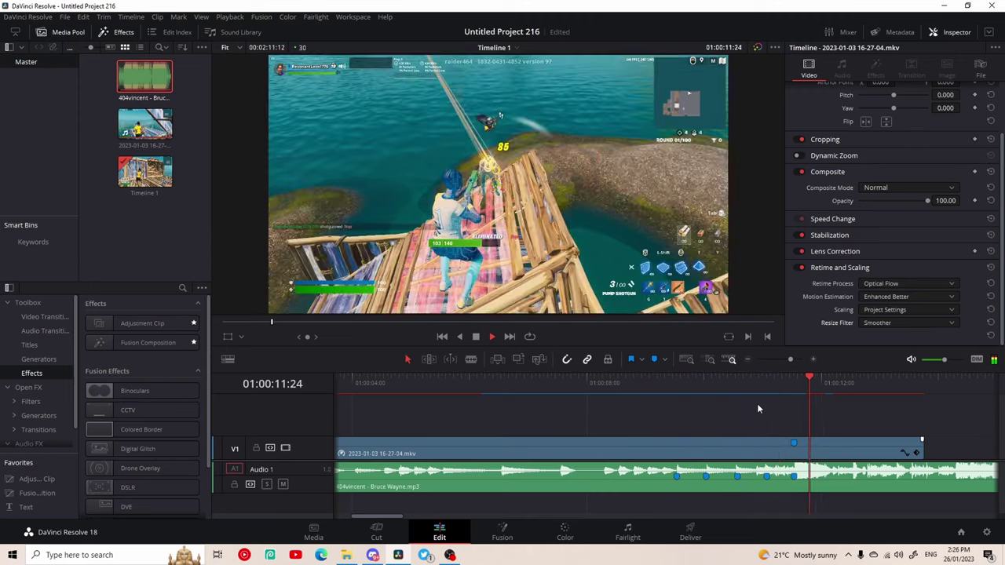
key("space")
left_click_drag(851, 384, 679, 383)
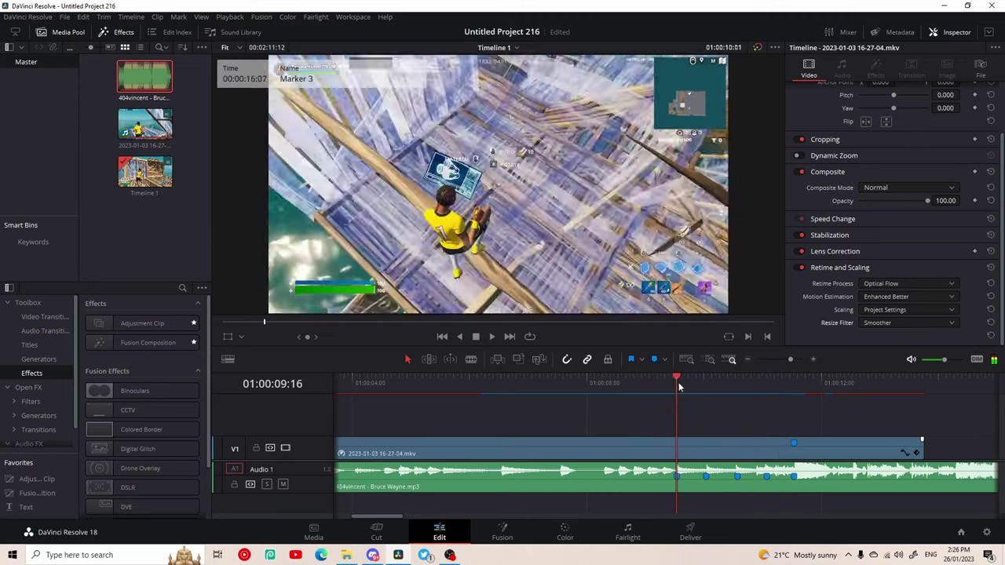
key("shift+Left")
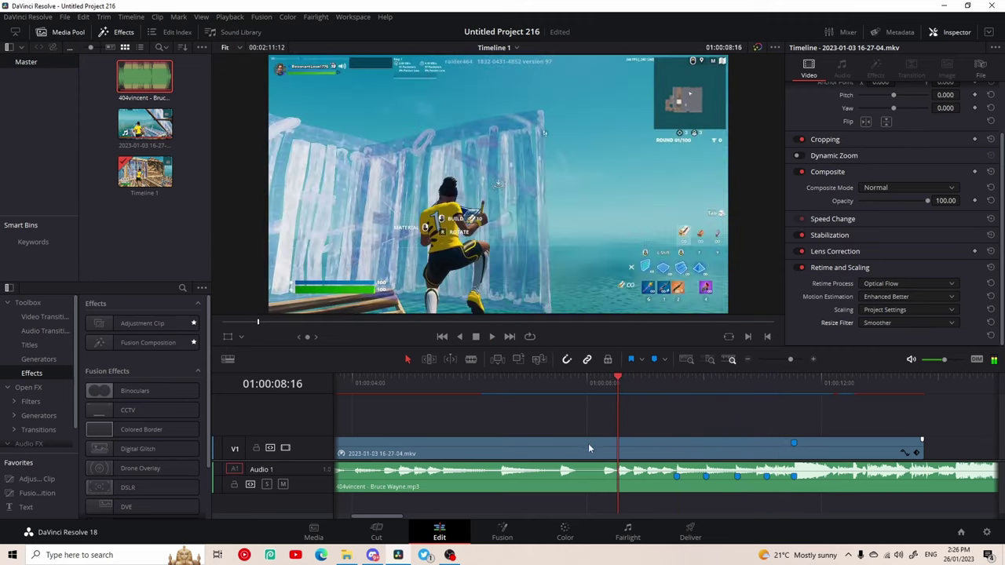
key("space")
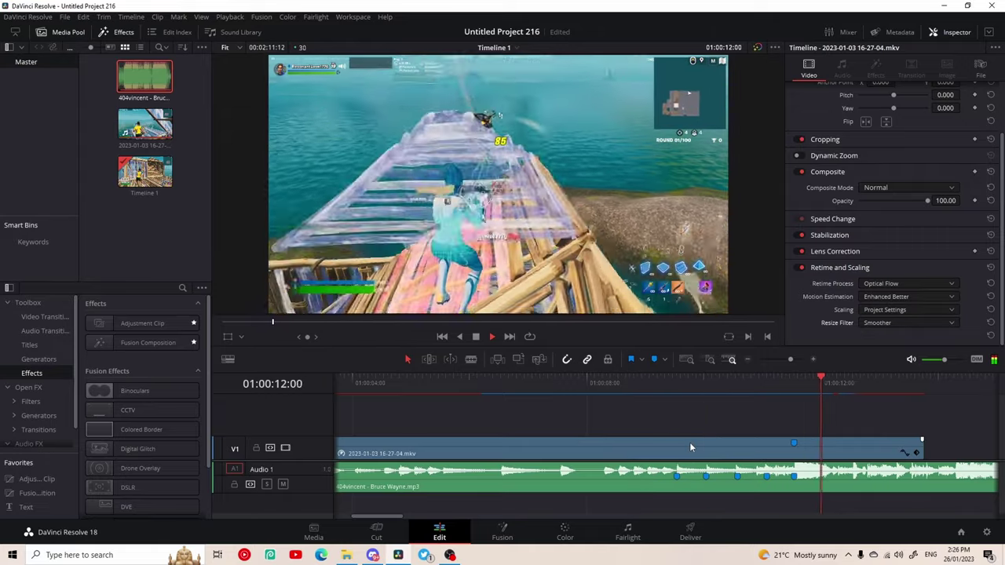
key("space")
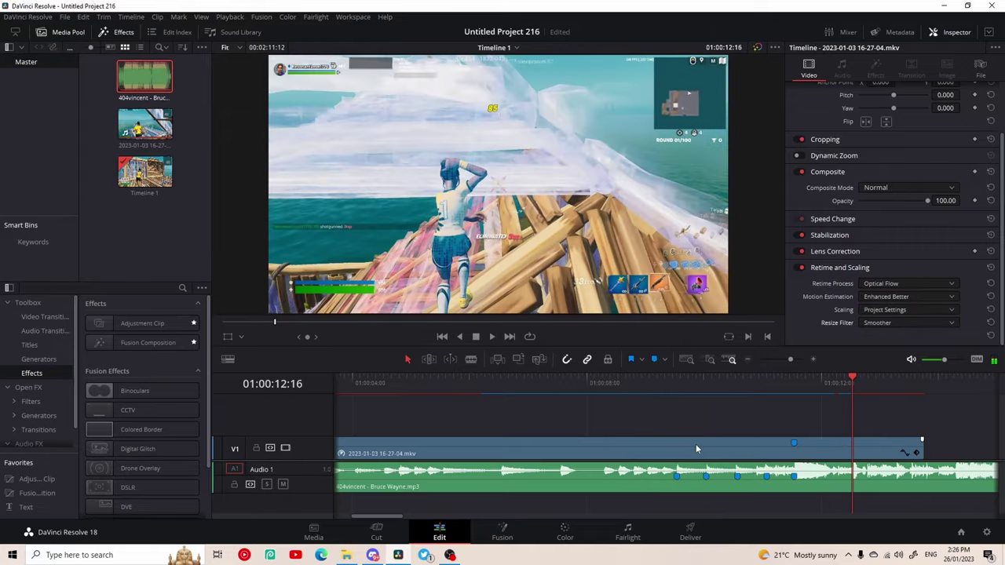